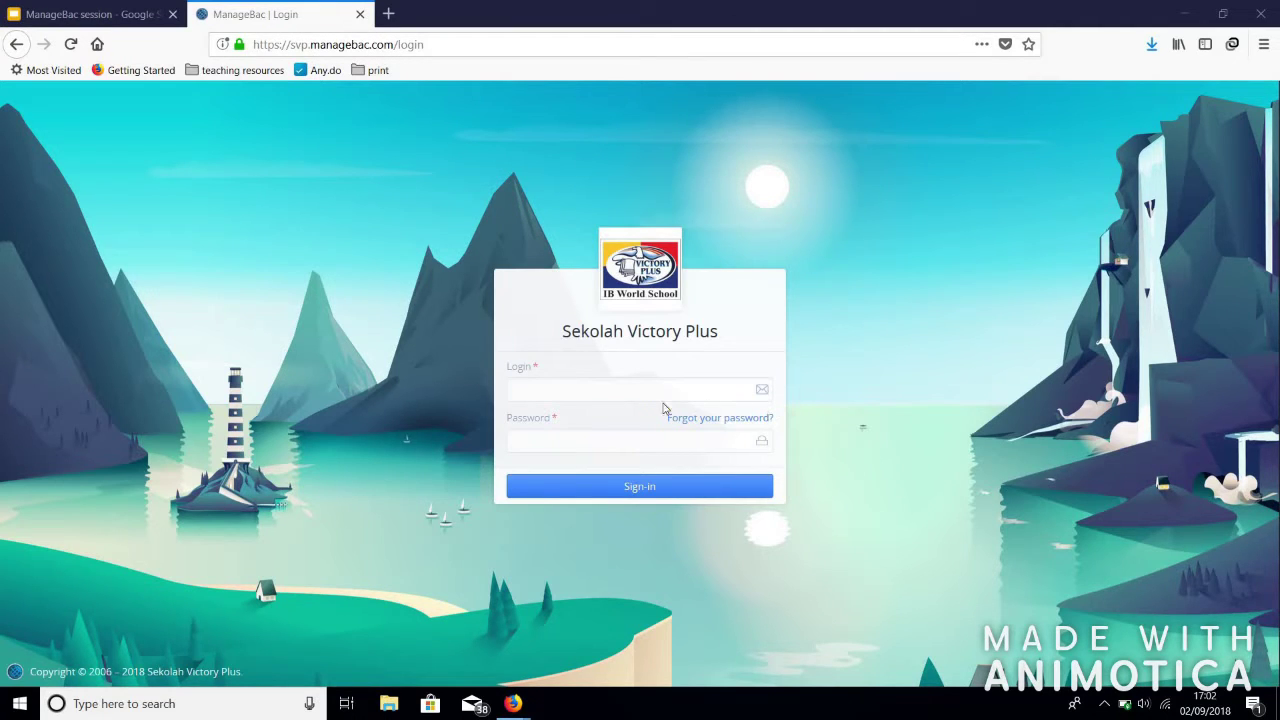
Open the password reset form and go to its e-mail field.
left_click(763, 420)
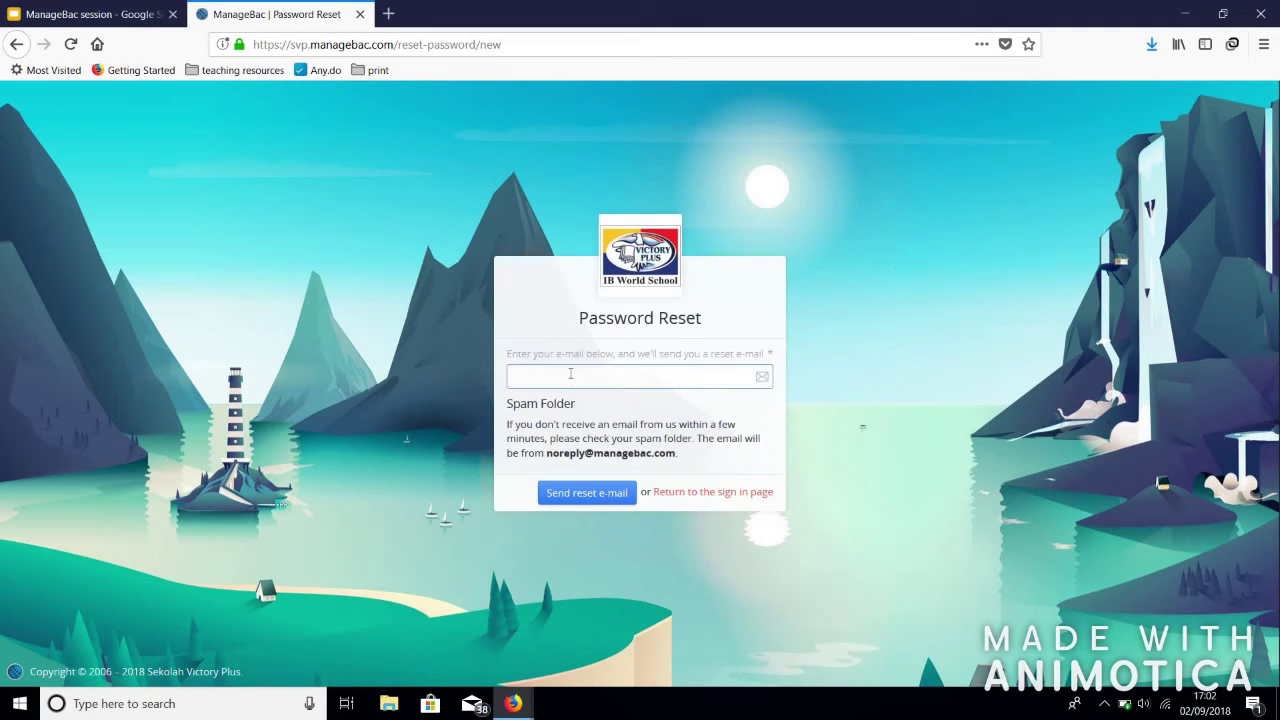
left_click(570, 375)
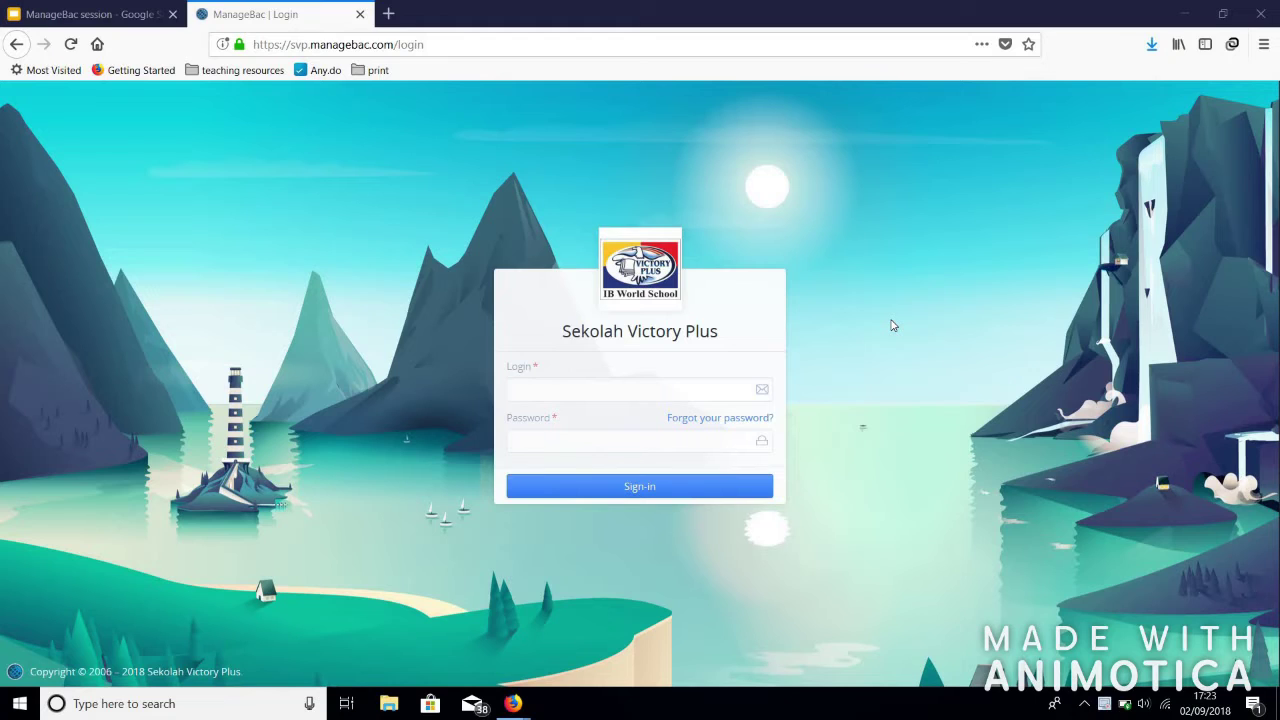
Sign in to the school portal with the parent account's login e-mail and password.
left_click(671, 386)
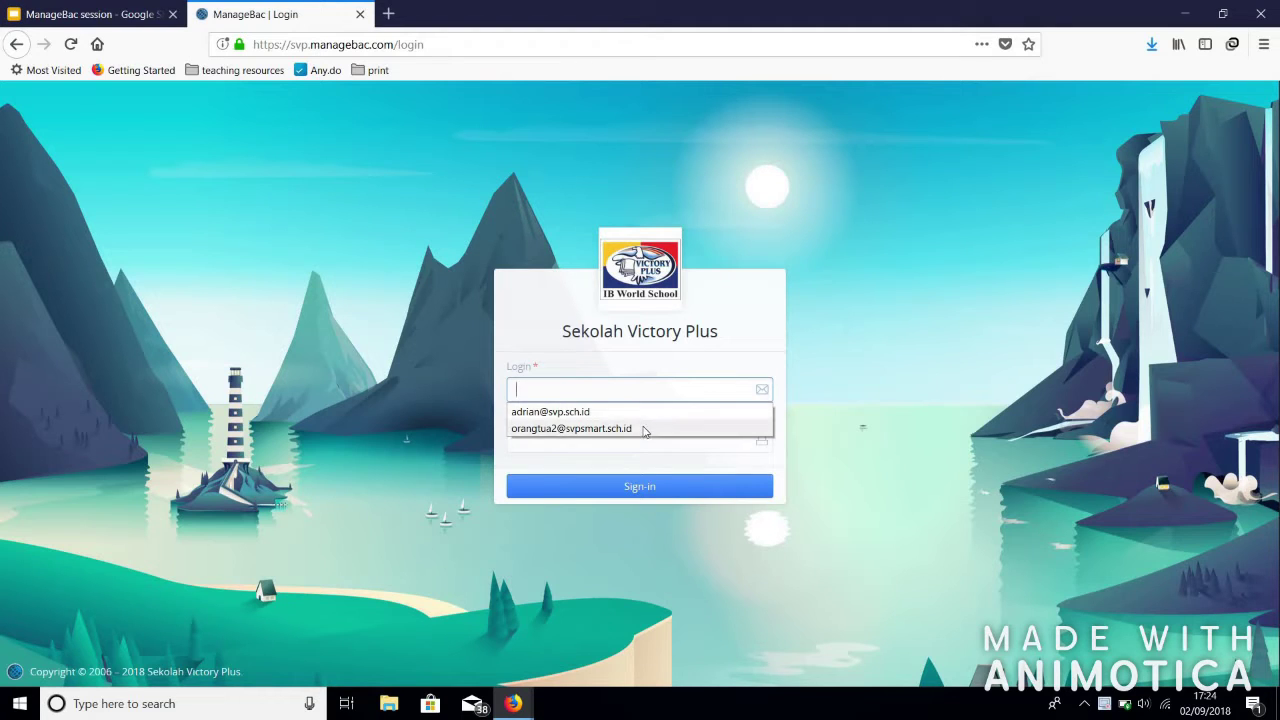
left_click(645, 428)
left_click(636, 448)
type("****")
double_click(636, 448)
type("*************")
key("Return")
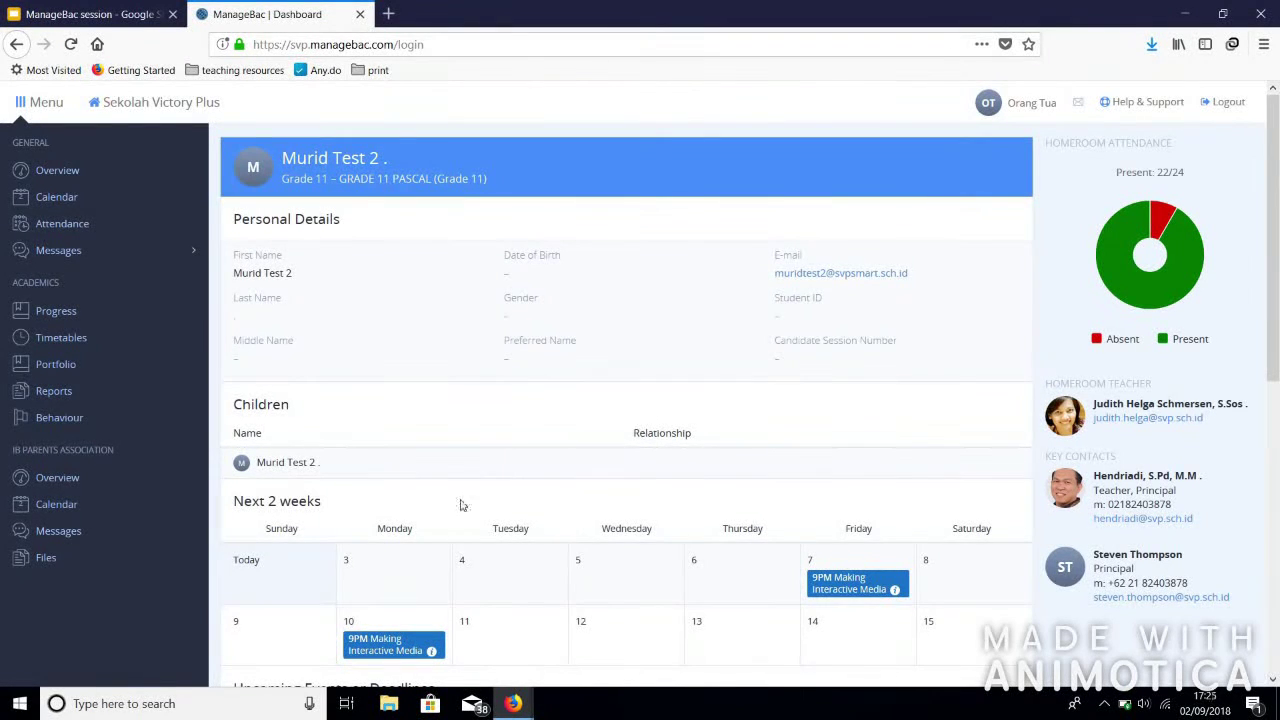
Start an attendance excusal for the student dated September 4, 2018, with a duration of 1 day.
left_click(130, 234)
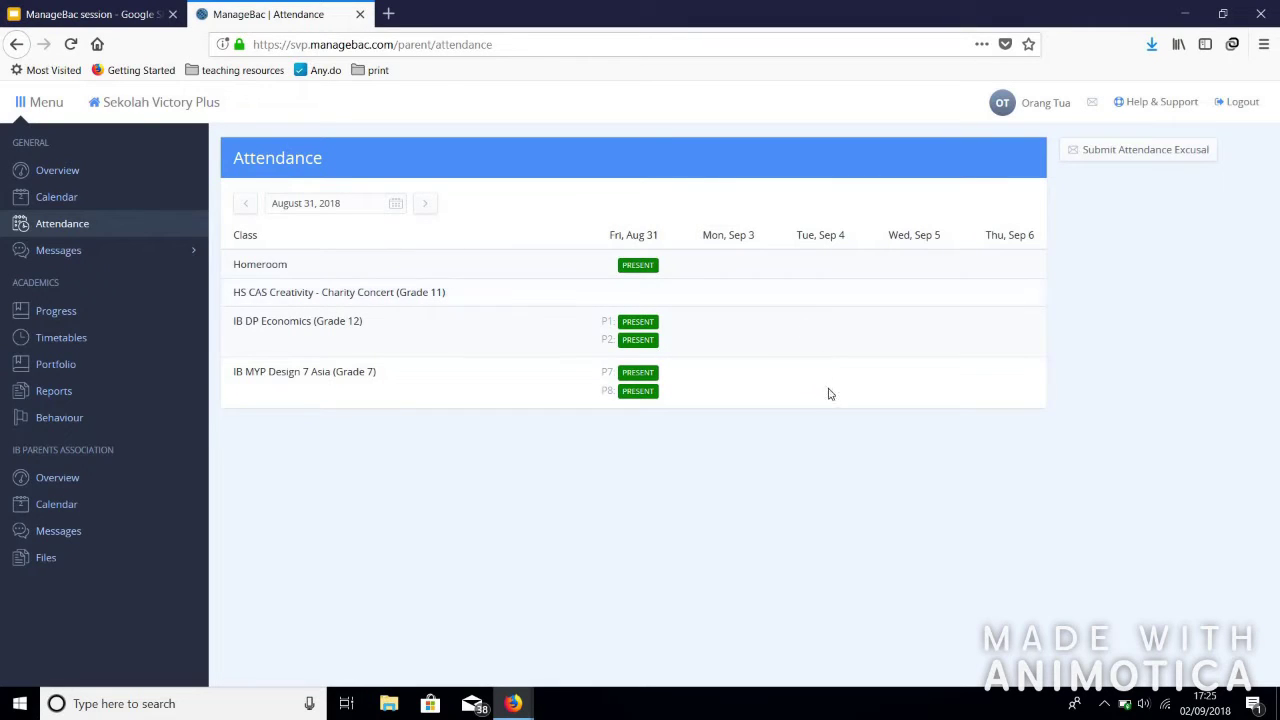
left_click(1191, 160)
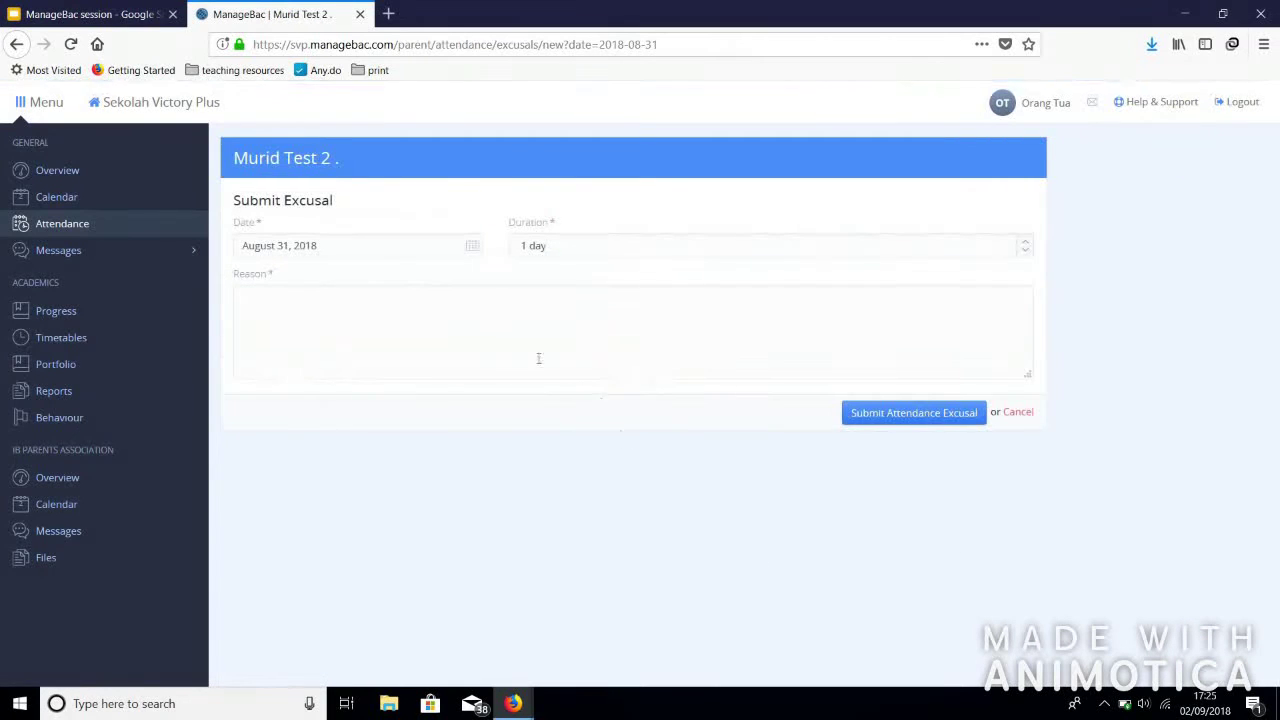
left_click(472, 246)
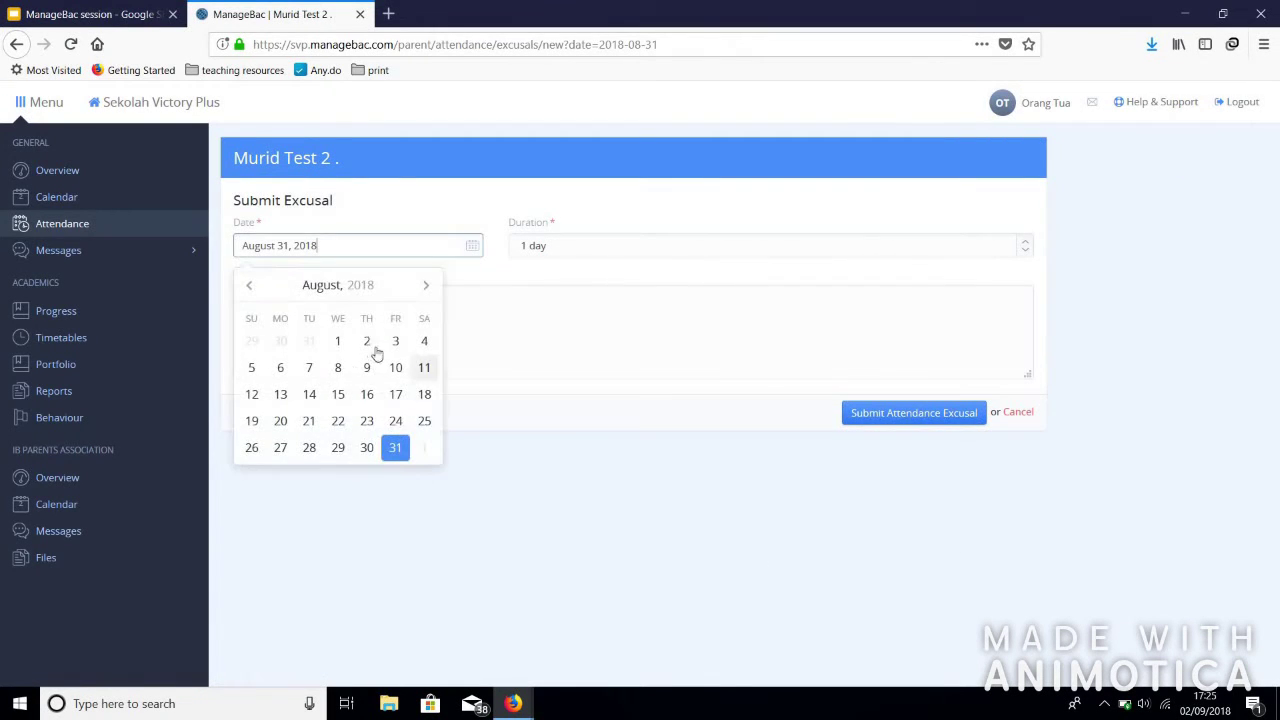
left_click(425, 285)
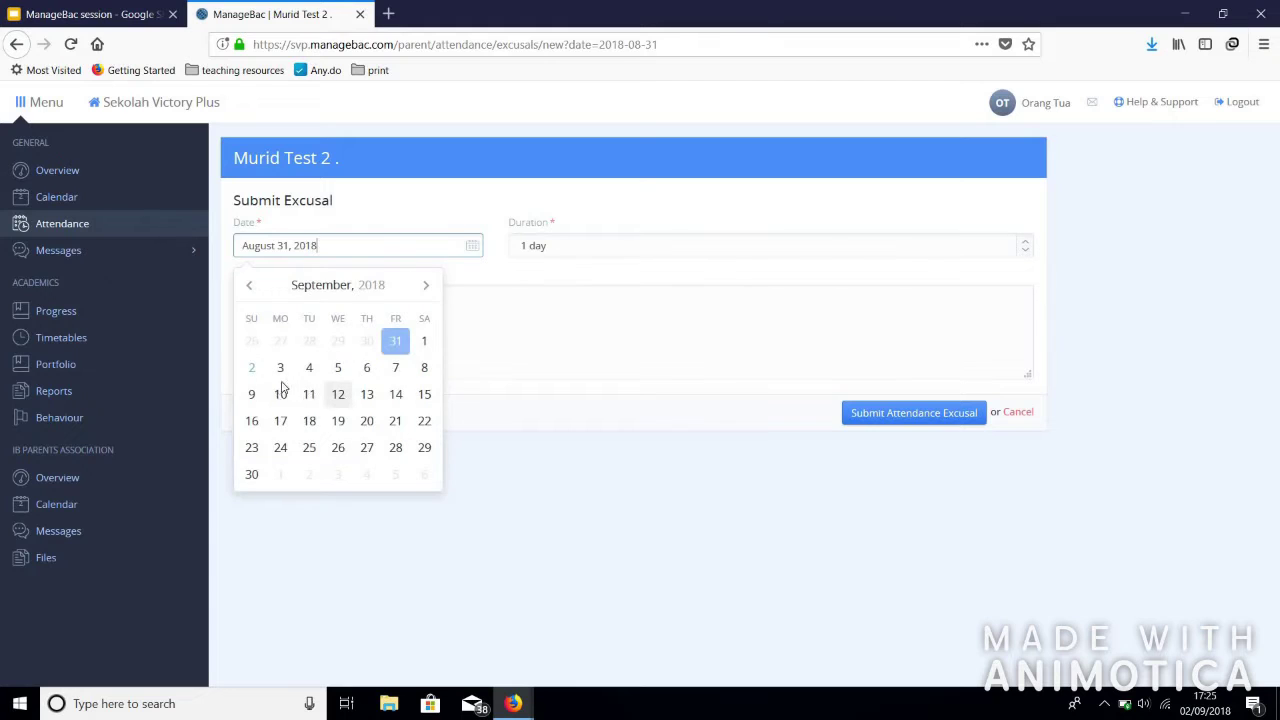
left_click(312, 368)
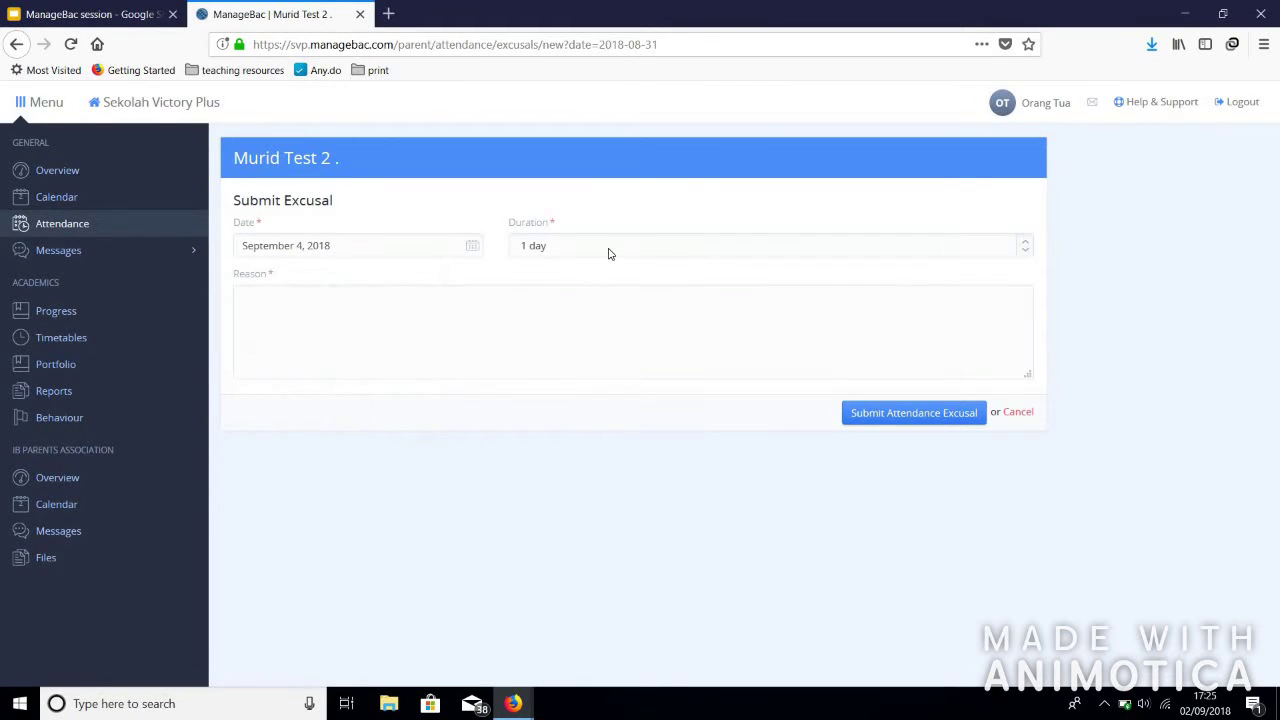
left_click(608, 253)
left_click(454, 320)
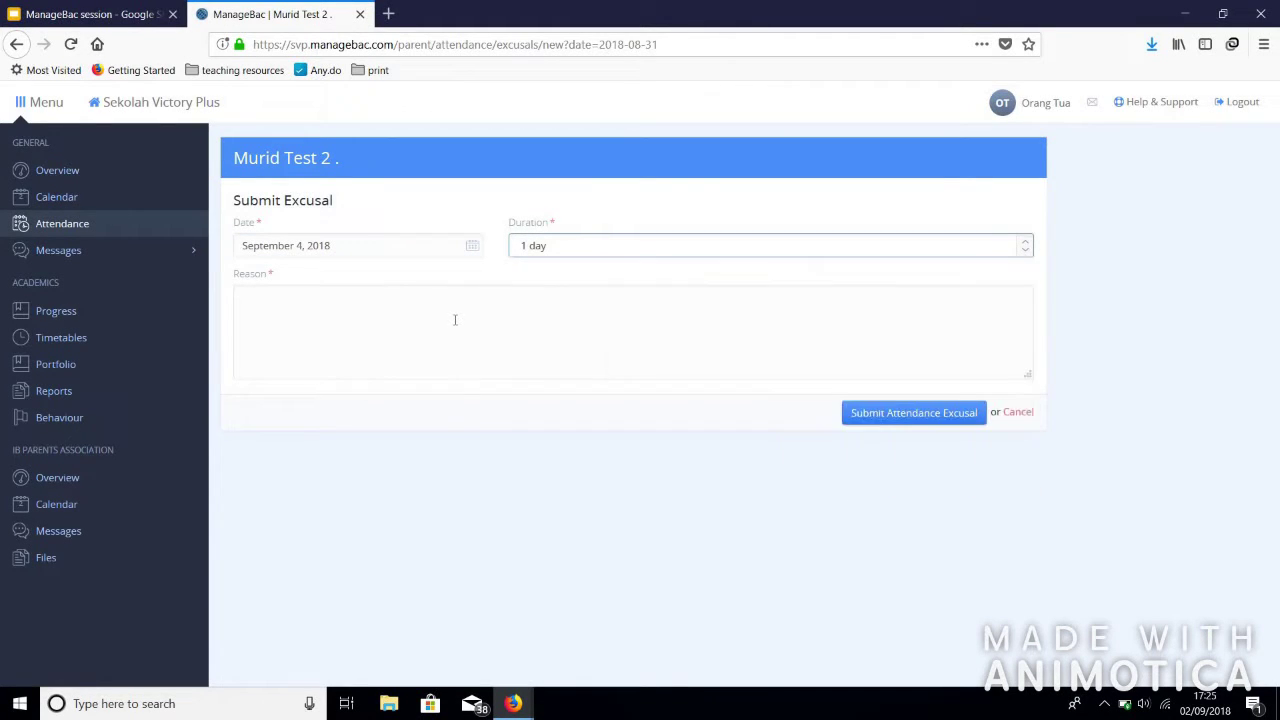
Write the excusal reason as "Dear teacher," followed on a new line by "My child cannot come to school because of family event.".
left_click(454, 320)
type("My child cannot come to sh")
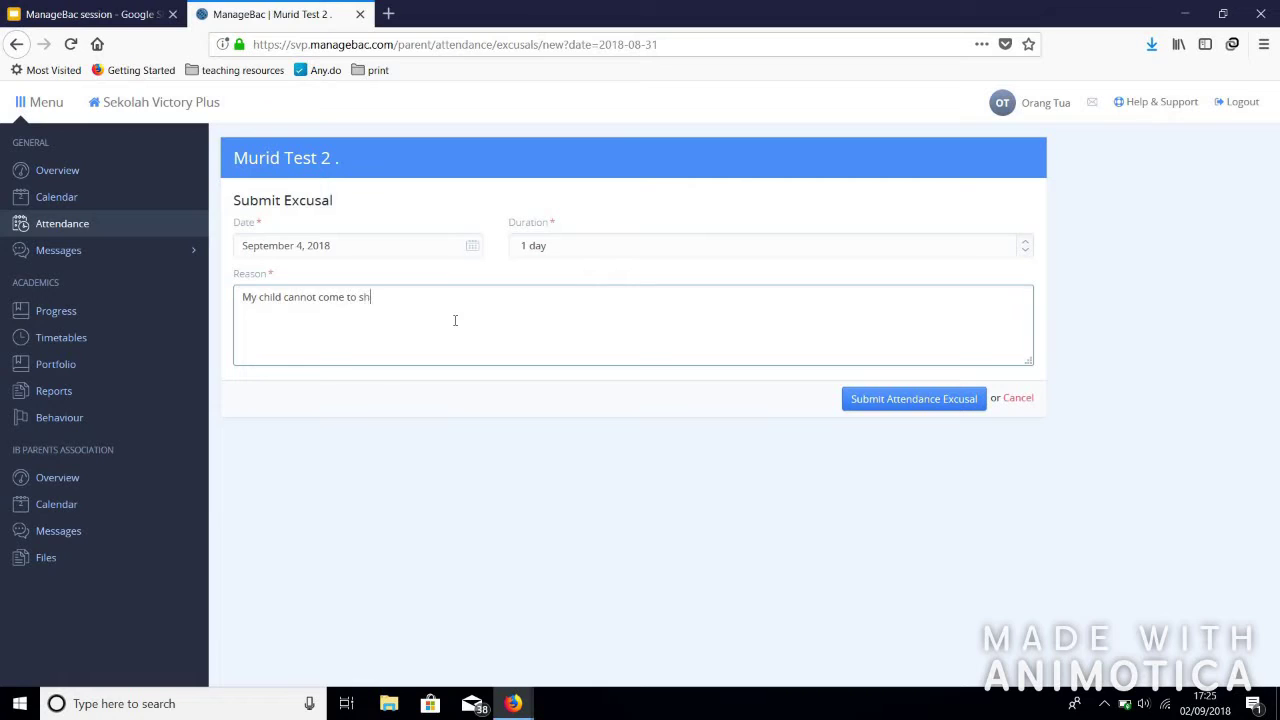
key("BackSpace")
type("chool because of family event.")
key("ctrl+Home")
type("Dear teacherm")
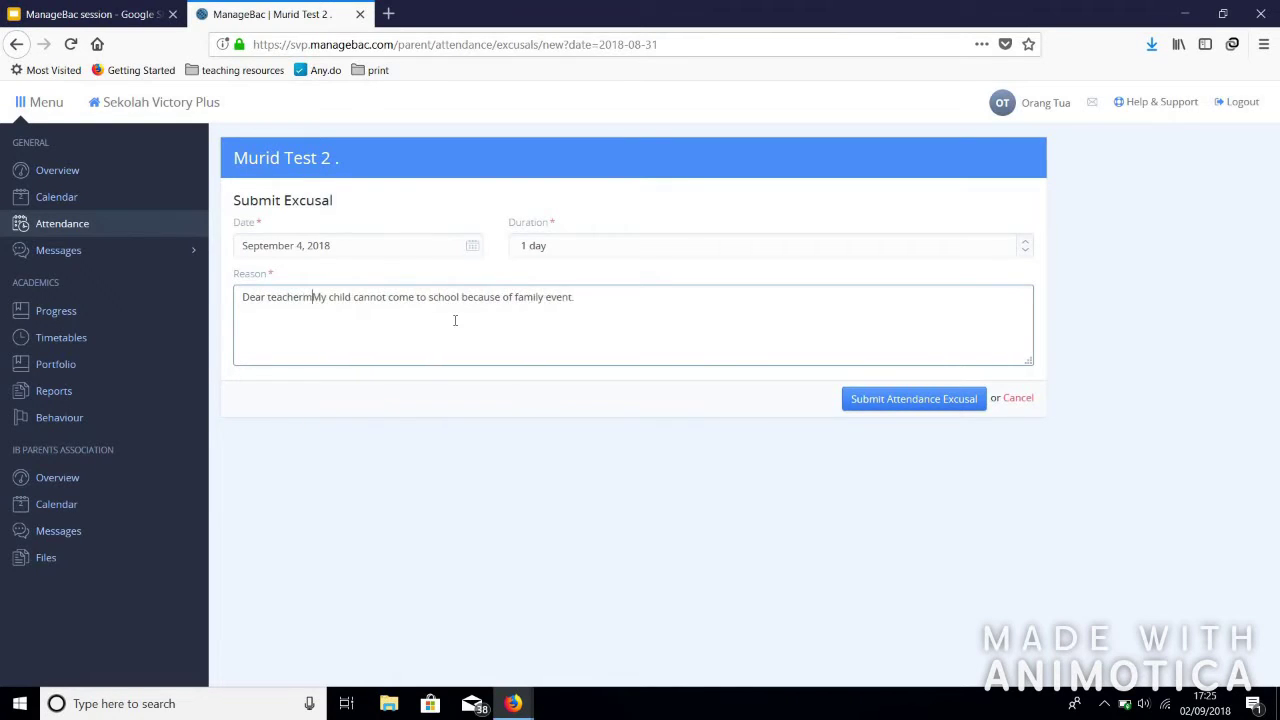
key("BackSpace")
type(",")
key("Return")
key("Delete")
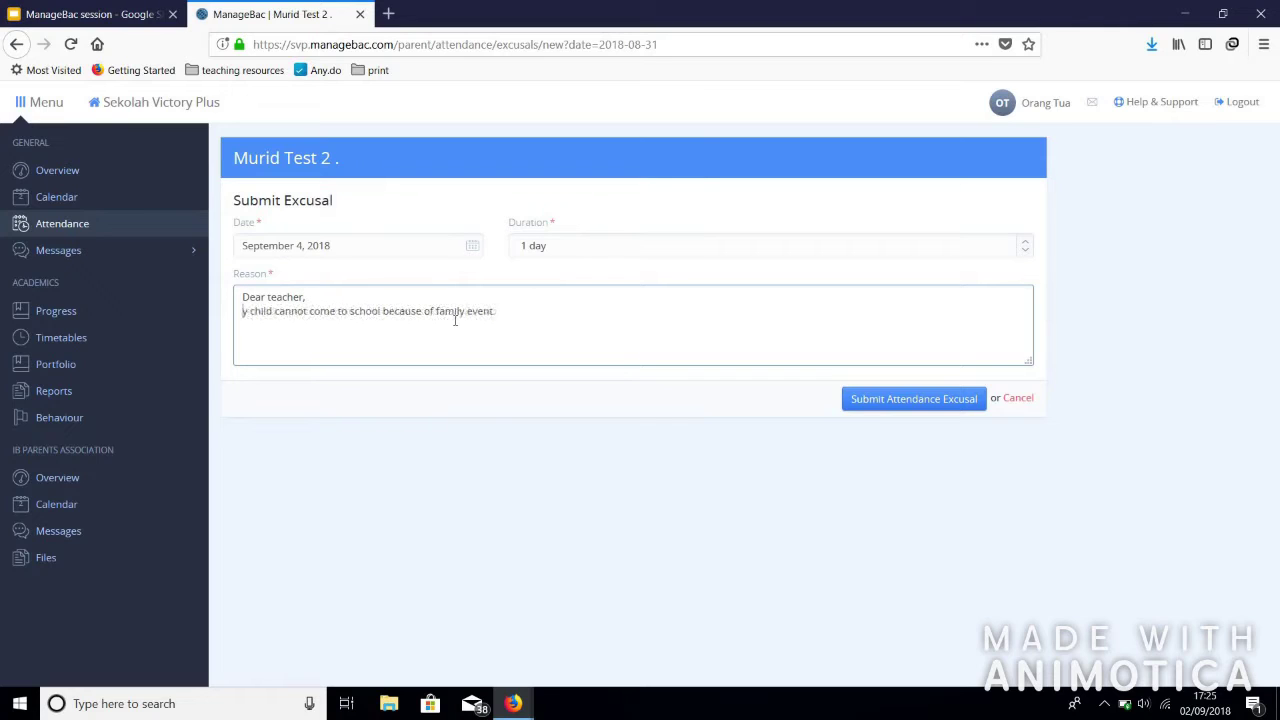
type("M")
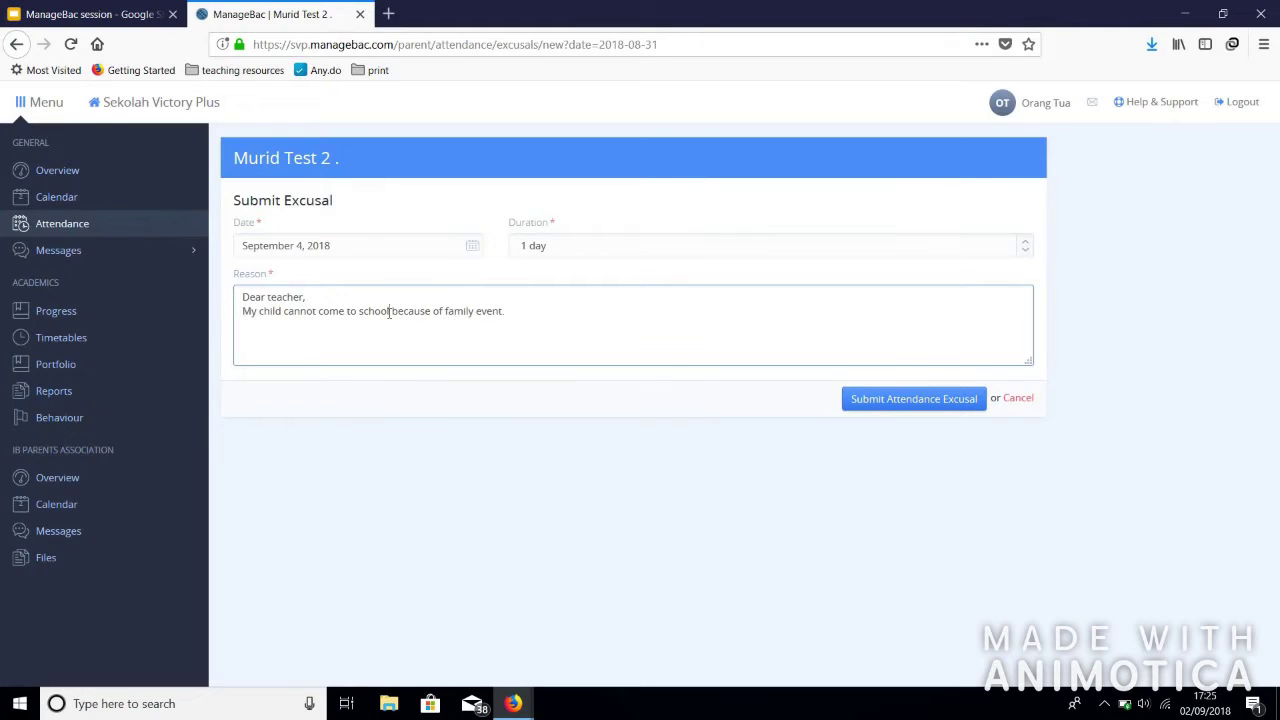
Complete the reason with "on Tuesday, Sept 4" after "school" and a closing line "Thank you.", and submit the attendance excusal.
type(" on Tuesday")
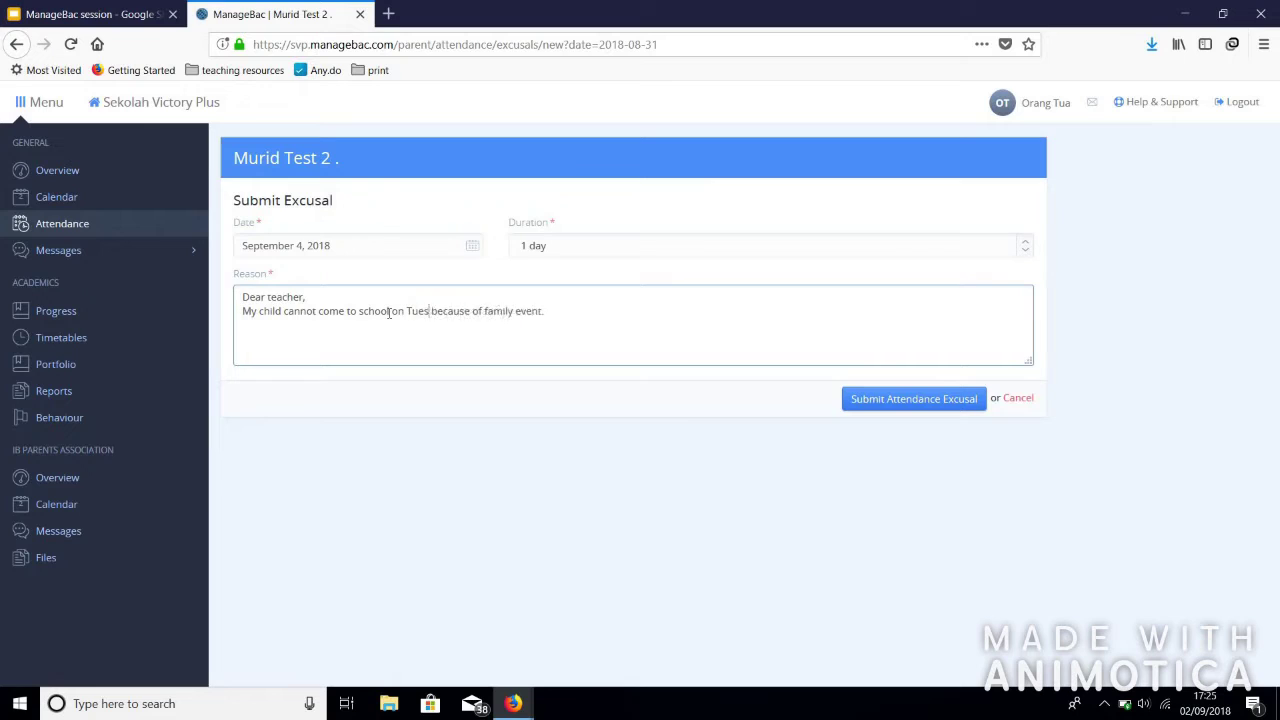
type(", Sept 4")
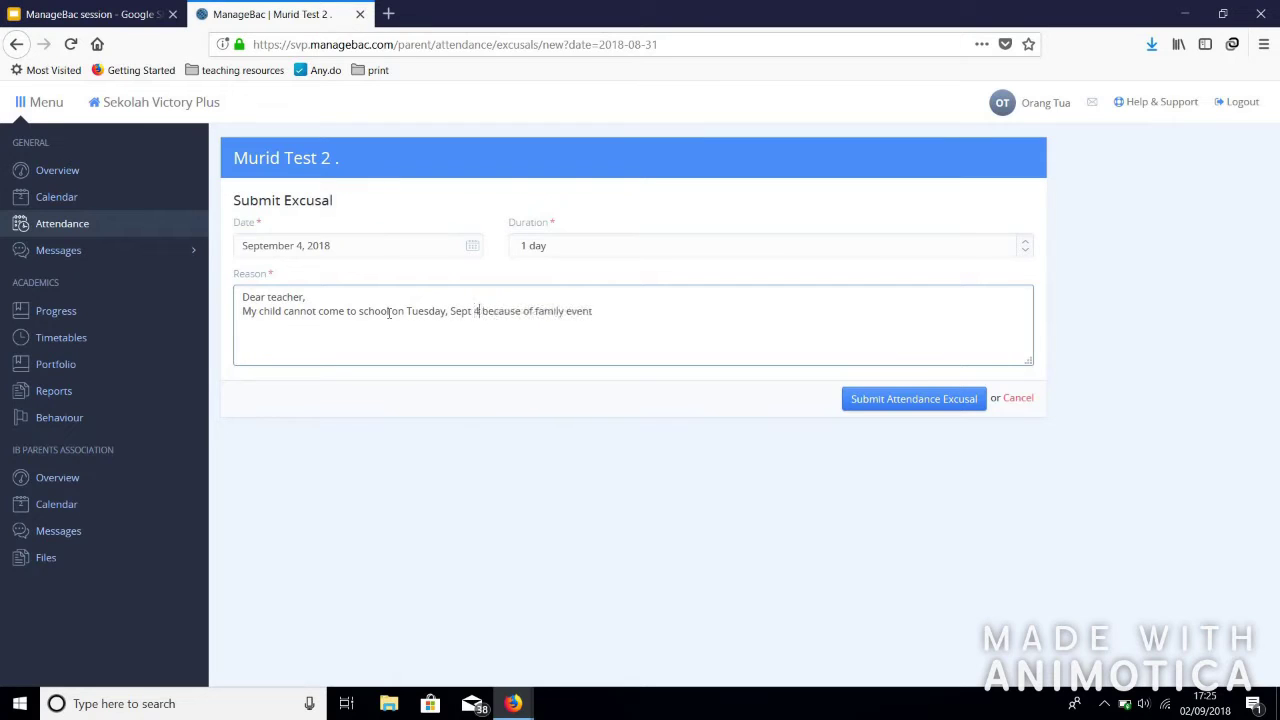
key("Return")
type("Thank you.")
left_click(878, 400)
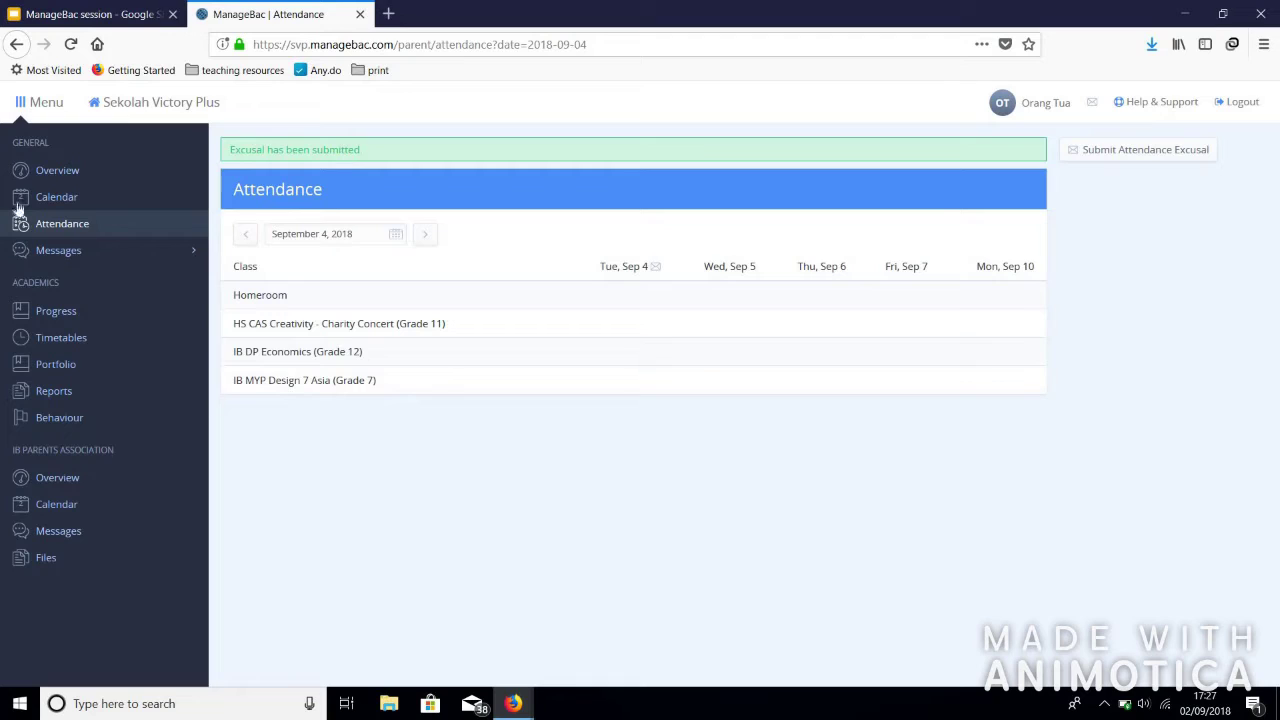
Hide the navigation sidebar and show it again.
left_click(46, 104)
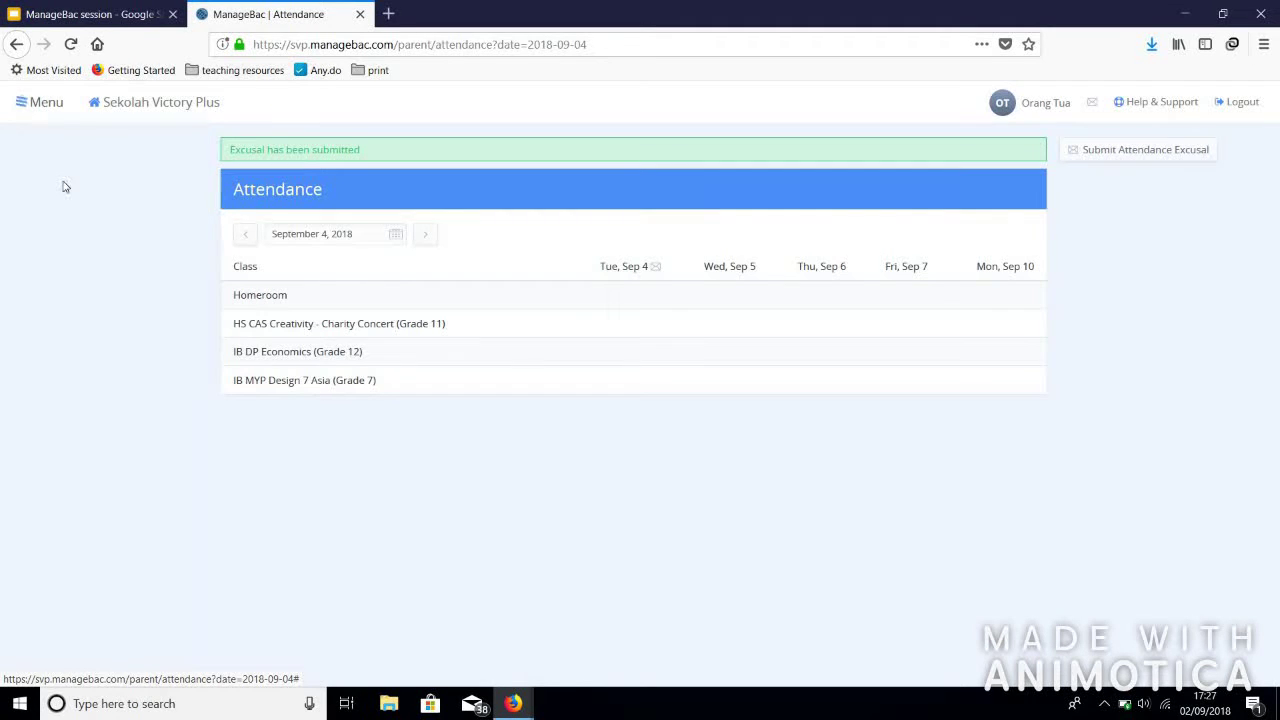
left_click(46, 104)
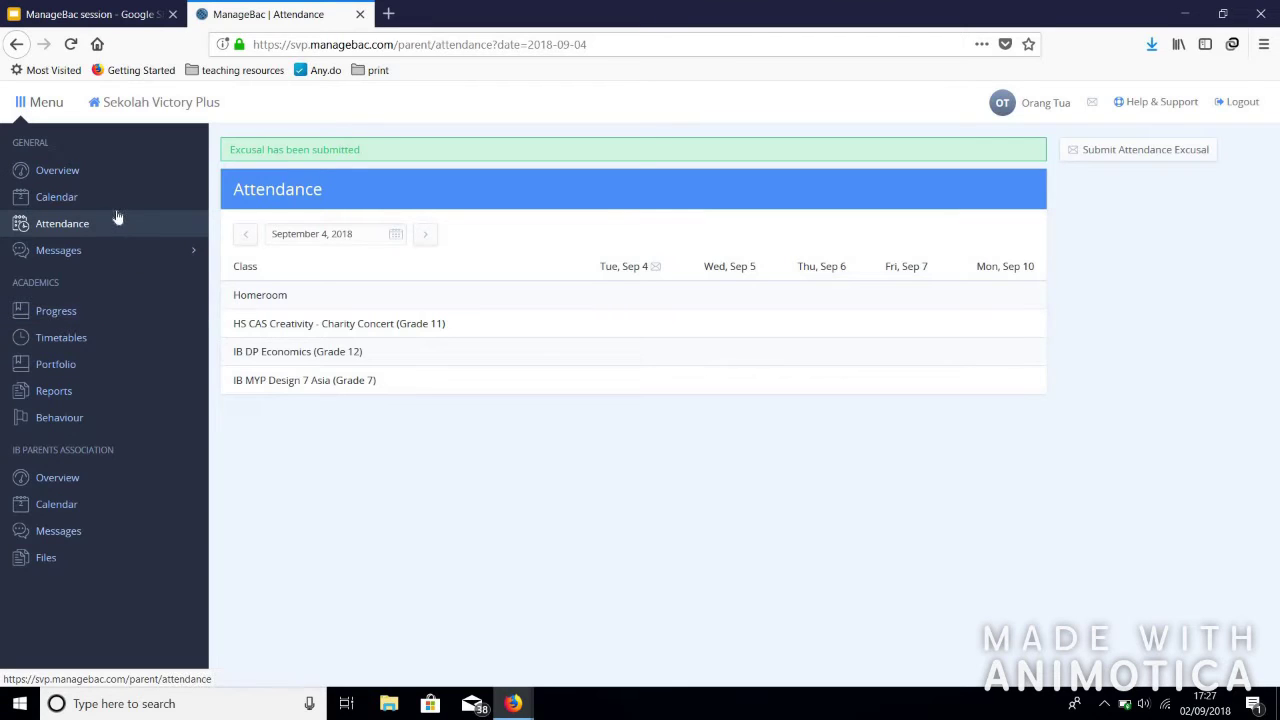
left_click(57, 108)
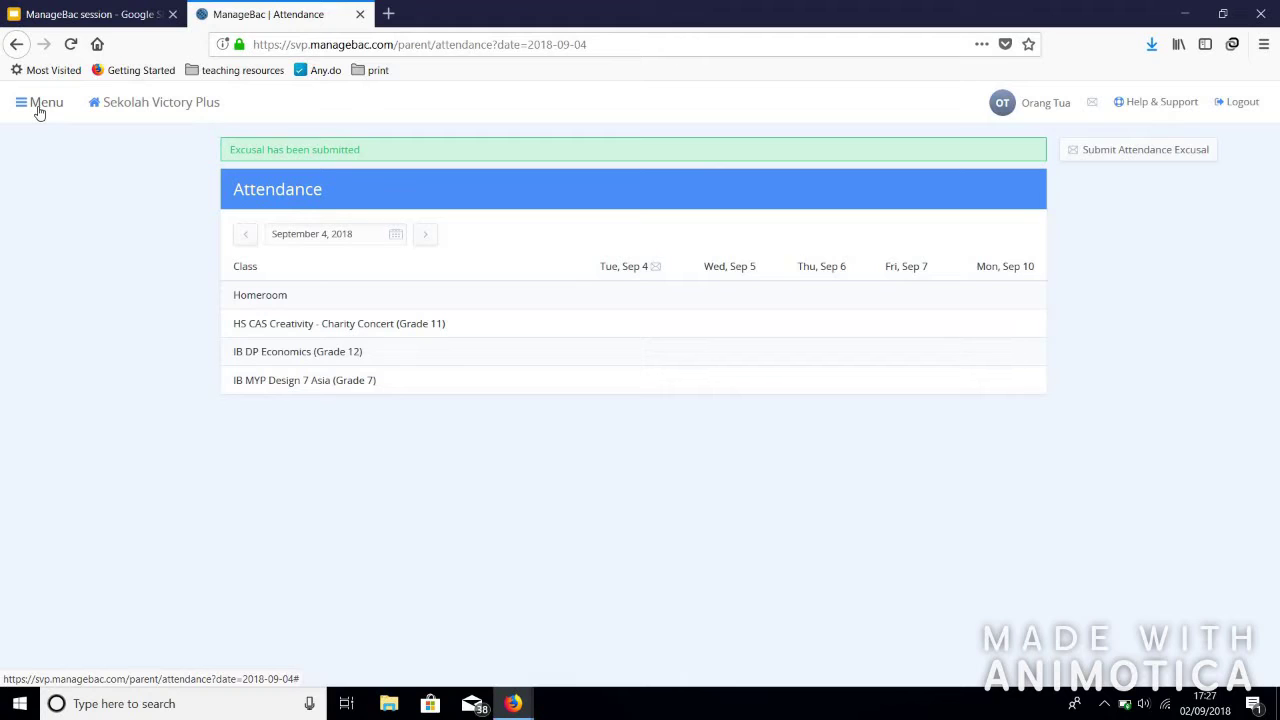
left_click(39, 112)
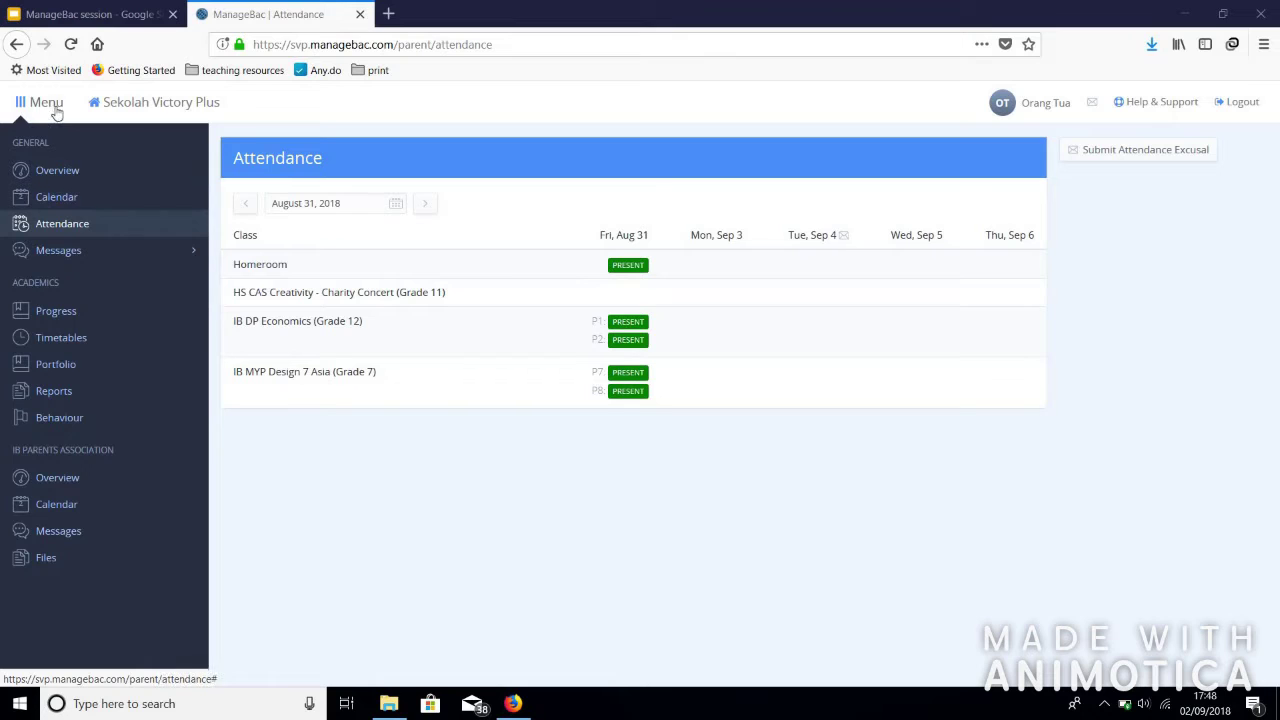
Examine the weekly timetable for August 27, 2018, including the details of Wednesday's period 3 Economics and Thursday's period 7 Design 7 Asia classes.
left_click(62, 338)
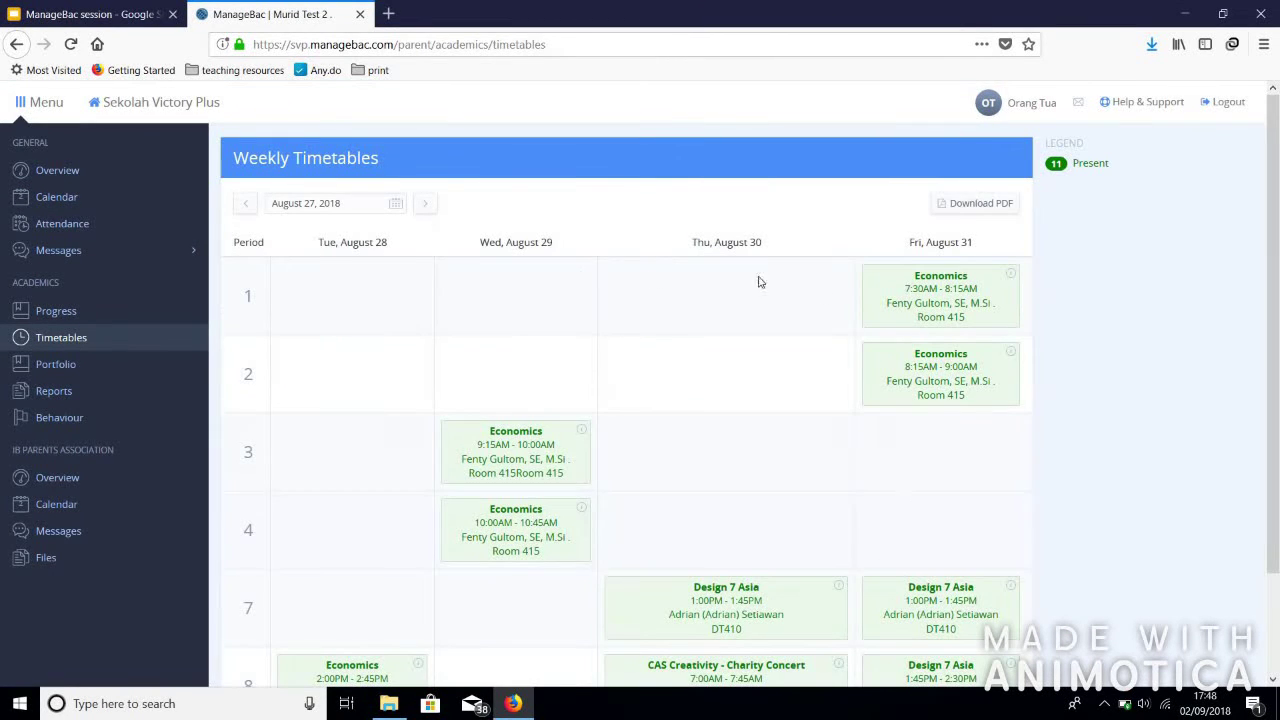
left_click(560, 520)
scroll(402, 470, "down", 2)
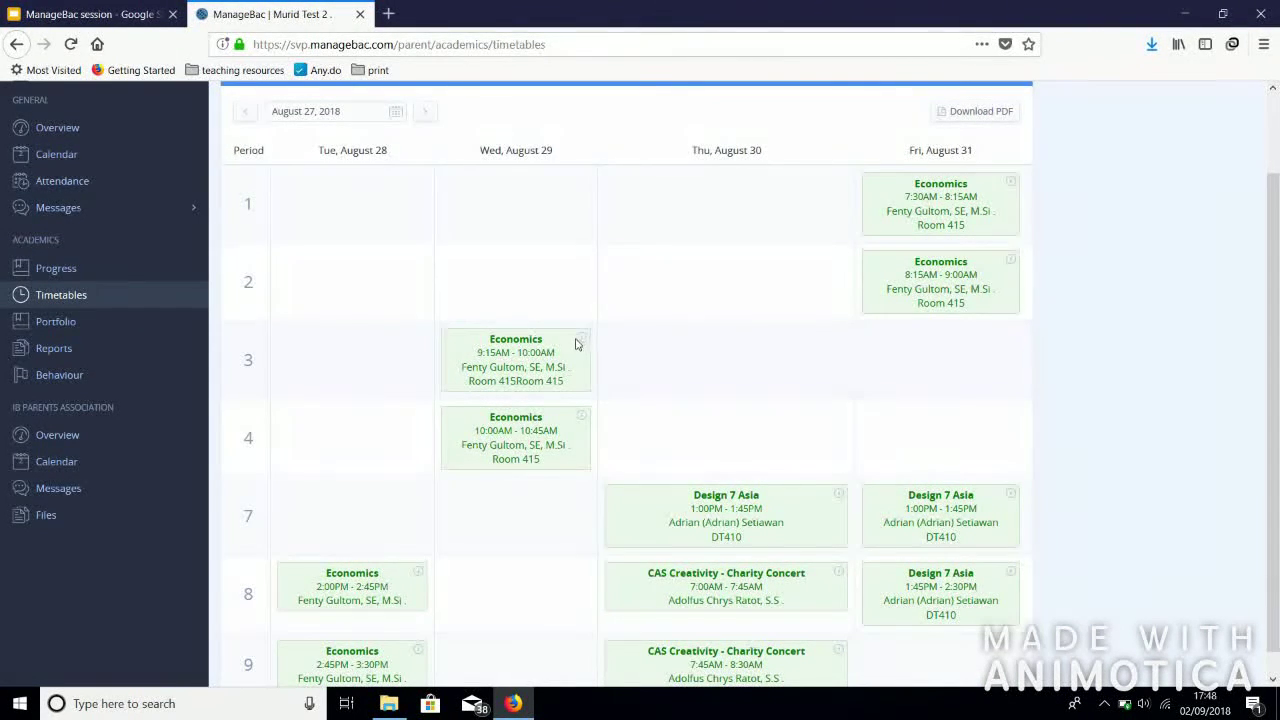
mouse_move(583, 340)
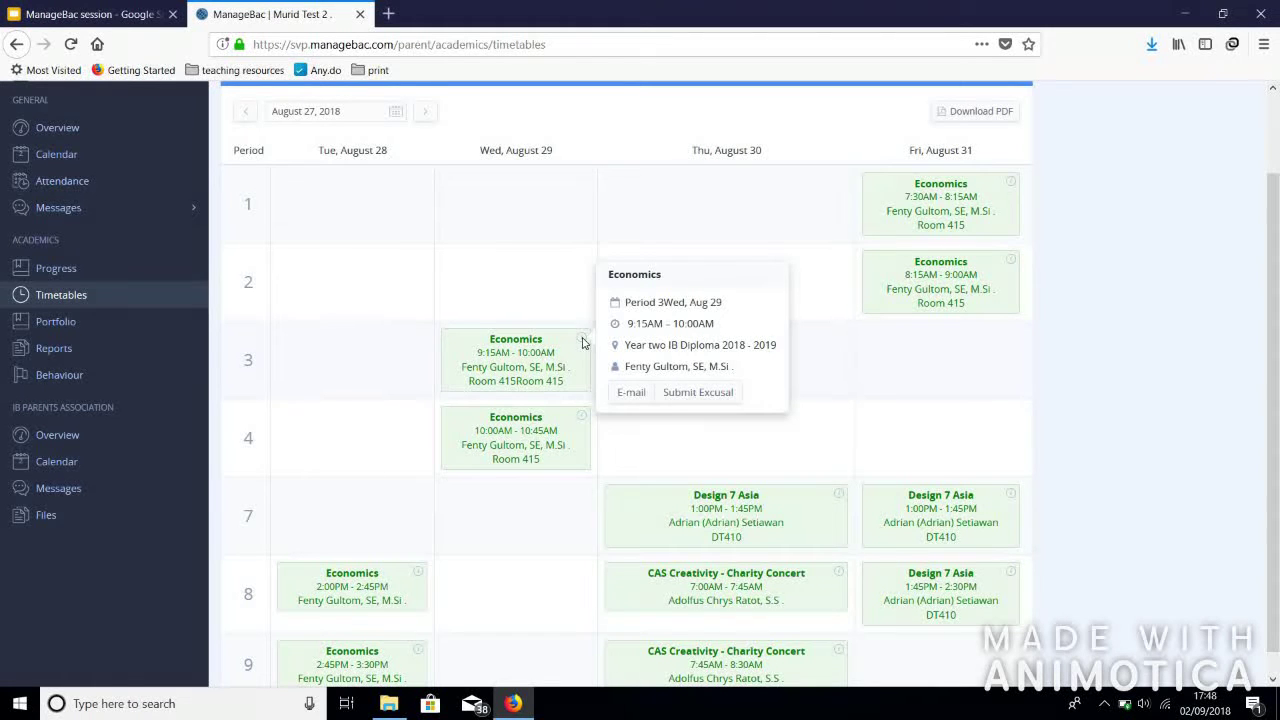
mouse_move(671, 496)
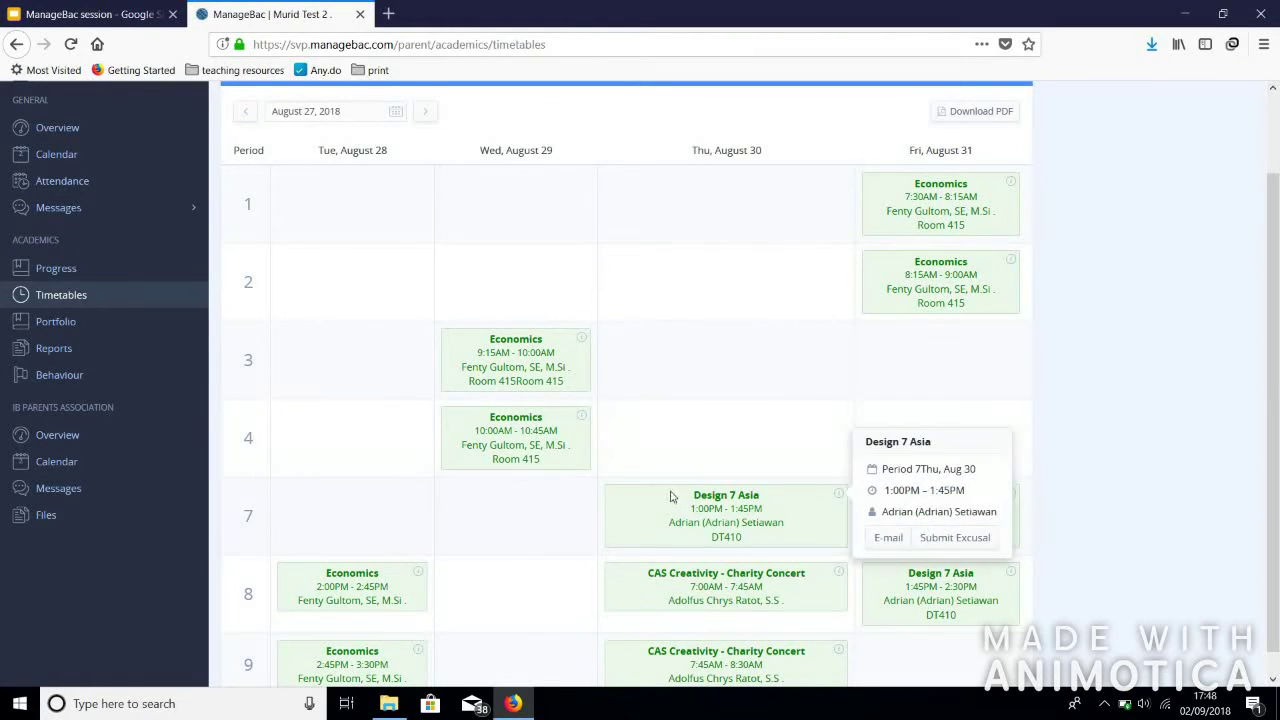
scroll(771, 417, "up", 2)
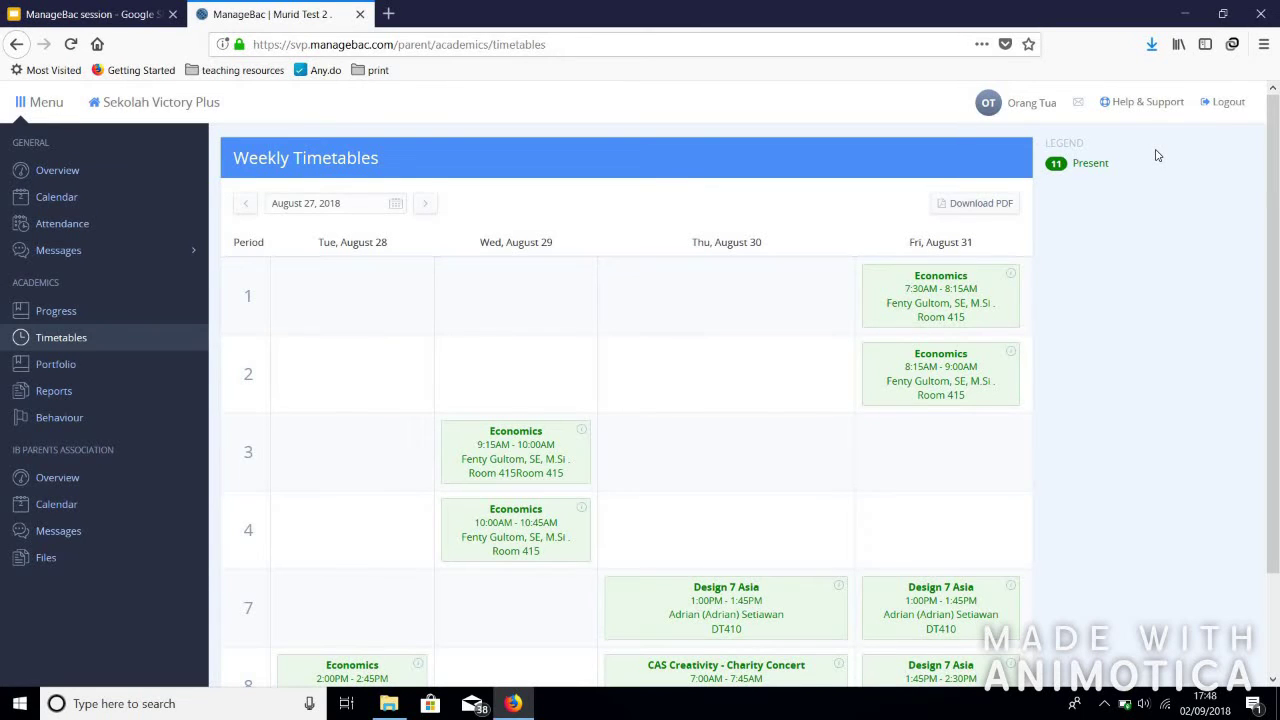
scroll(1123, 320, "down", 2)
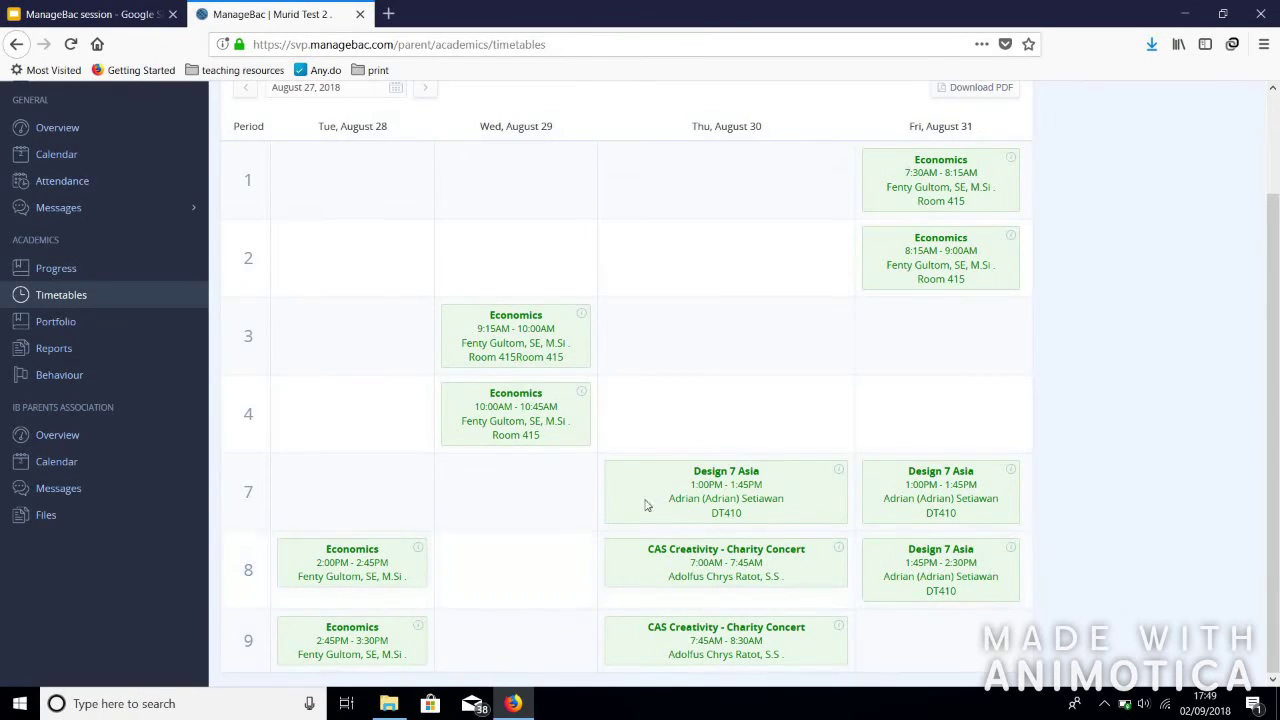
scroll(1108, 205, "up", 2)
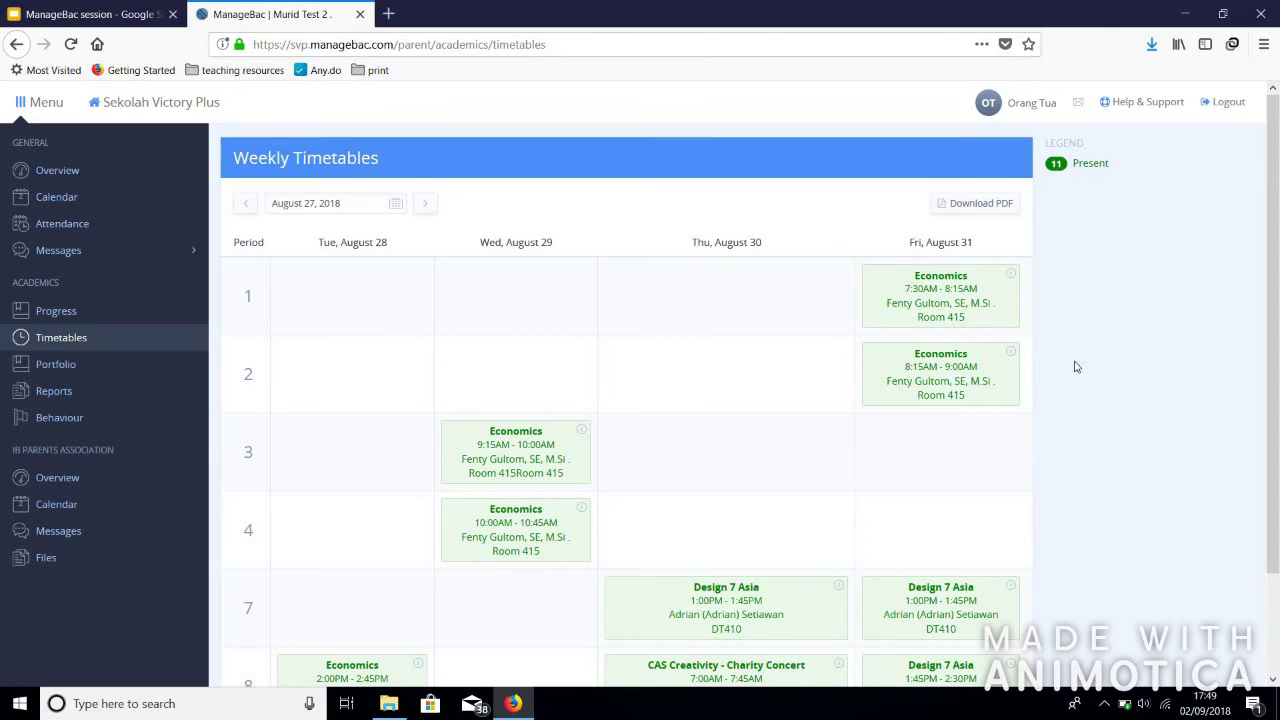
scroll(1144, 404, "down", 2)
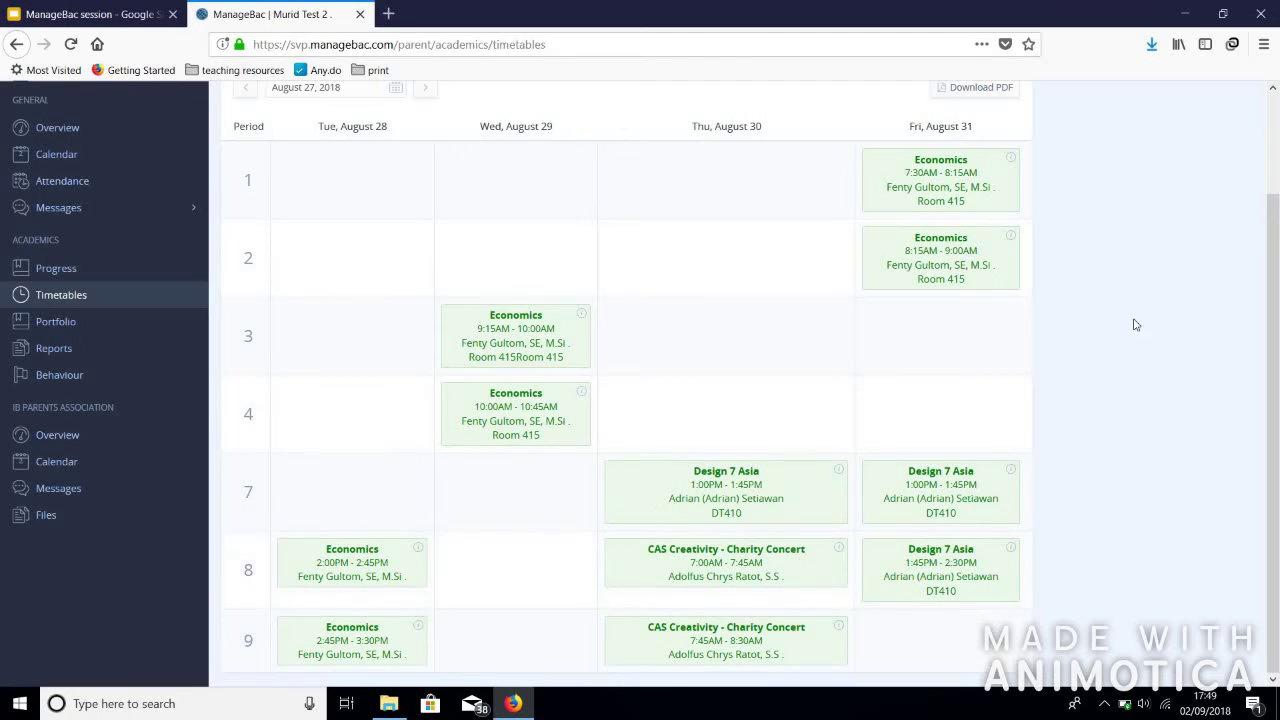
scroll(1135, 324, "up", 2)
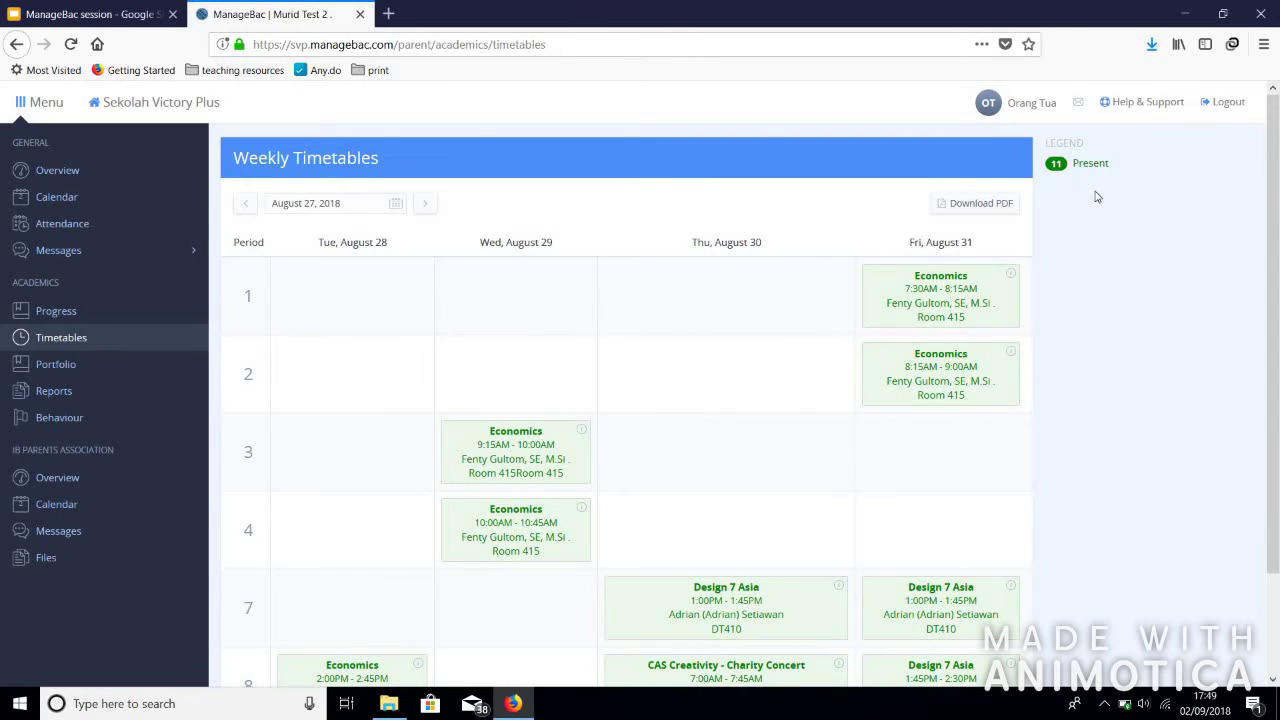
View the timetable for the week of August 20, 2018, and check its attendance colours against the legend.
left_click(425, 203)
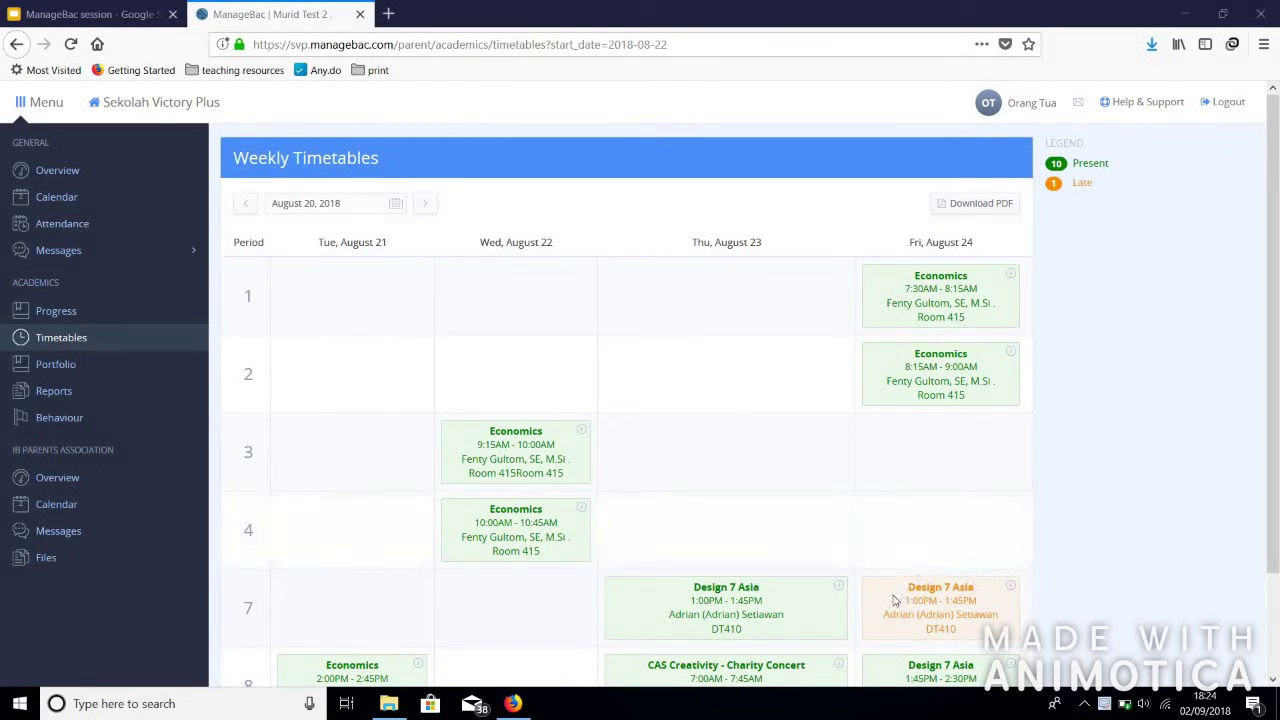
scroll(990, 598, "down", 2)
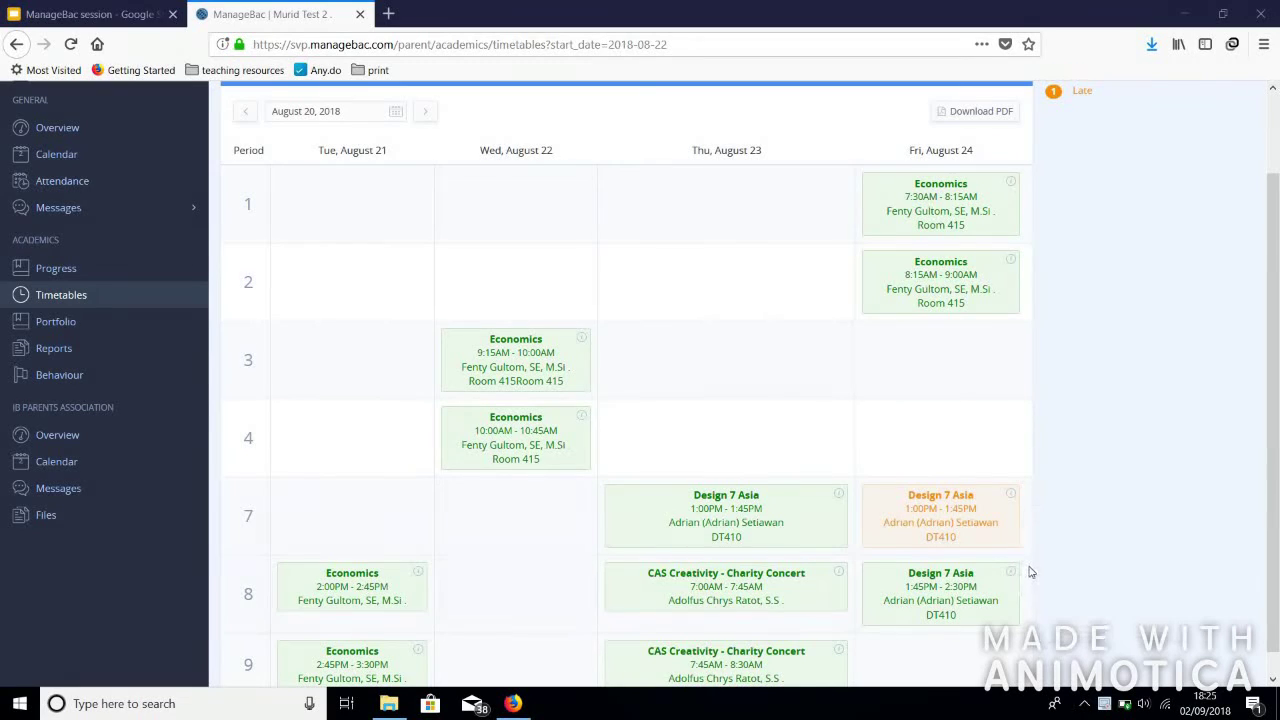
scroll(1054, 397, "up", 2)
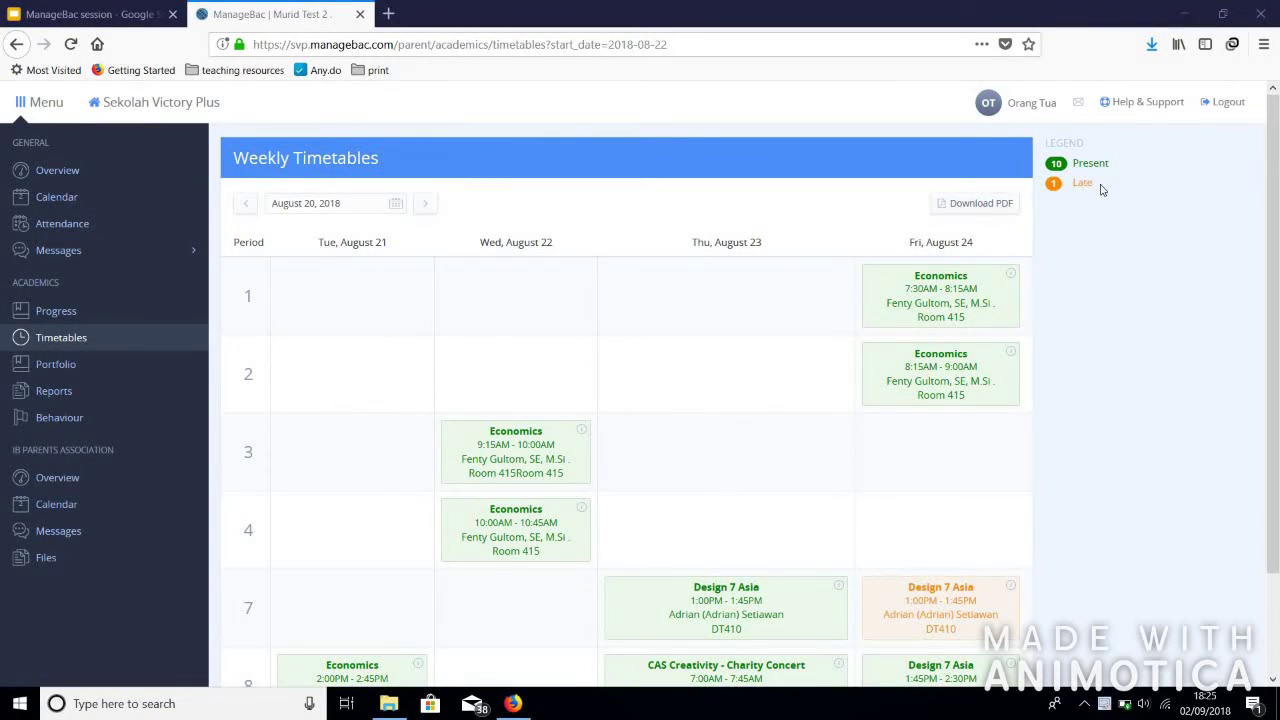
scroll(1048, 492, "down", 2)
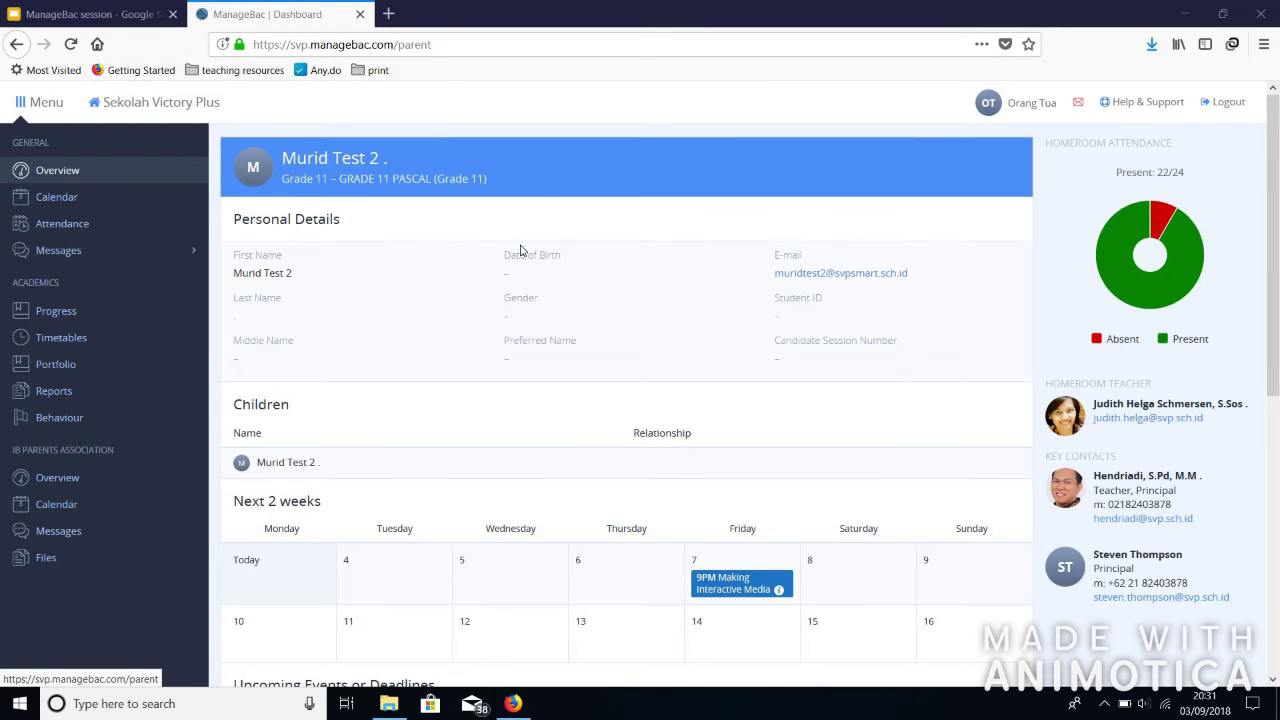
Open the student's general Overview page.
left_click(74, 170)
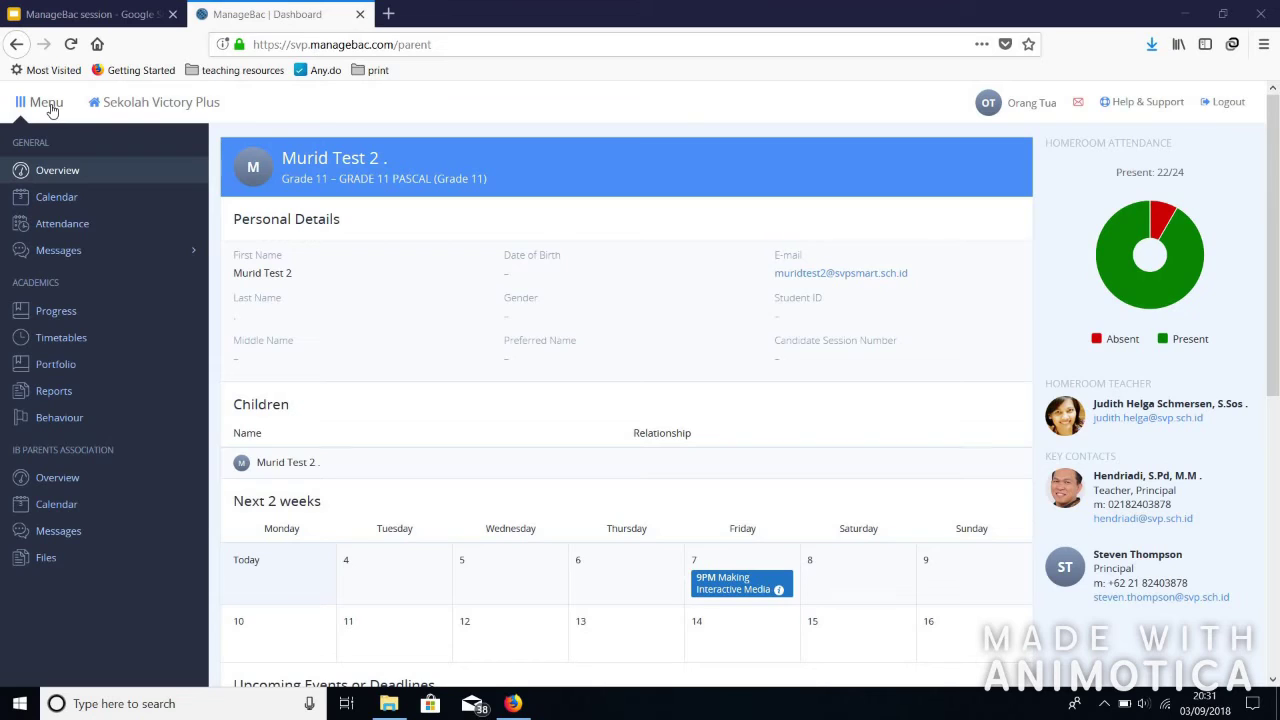
Open the student's Portfolio page and view the coursework and reflections filtered by Journal, Photos and Video in turn.
left_click(48, 106)
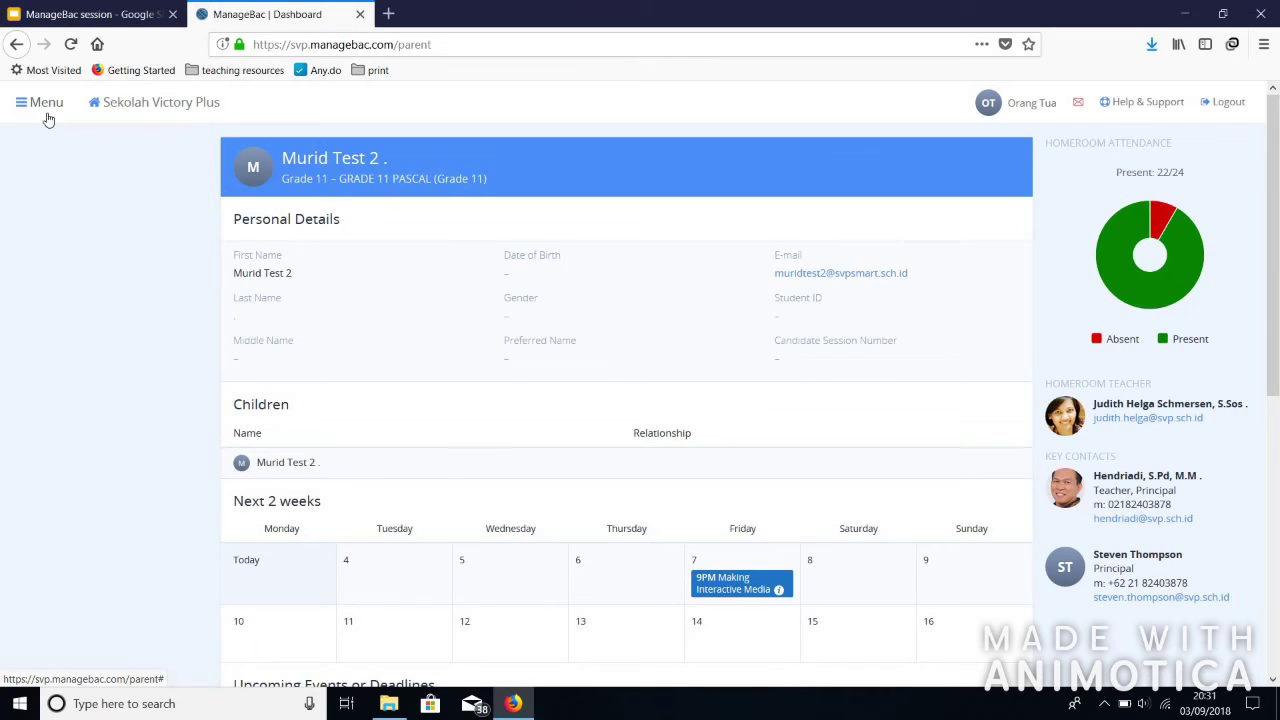
left_click(48, 106)
left_click(53, 366)
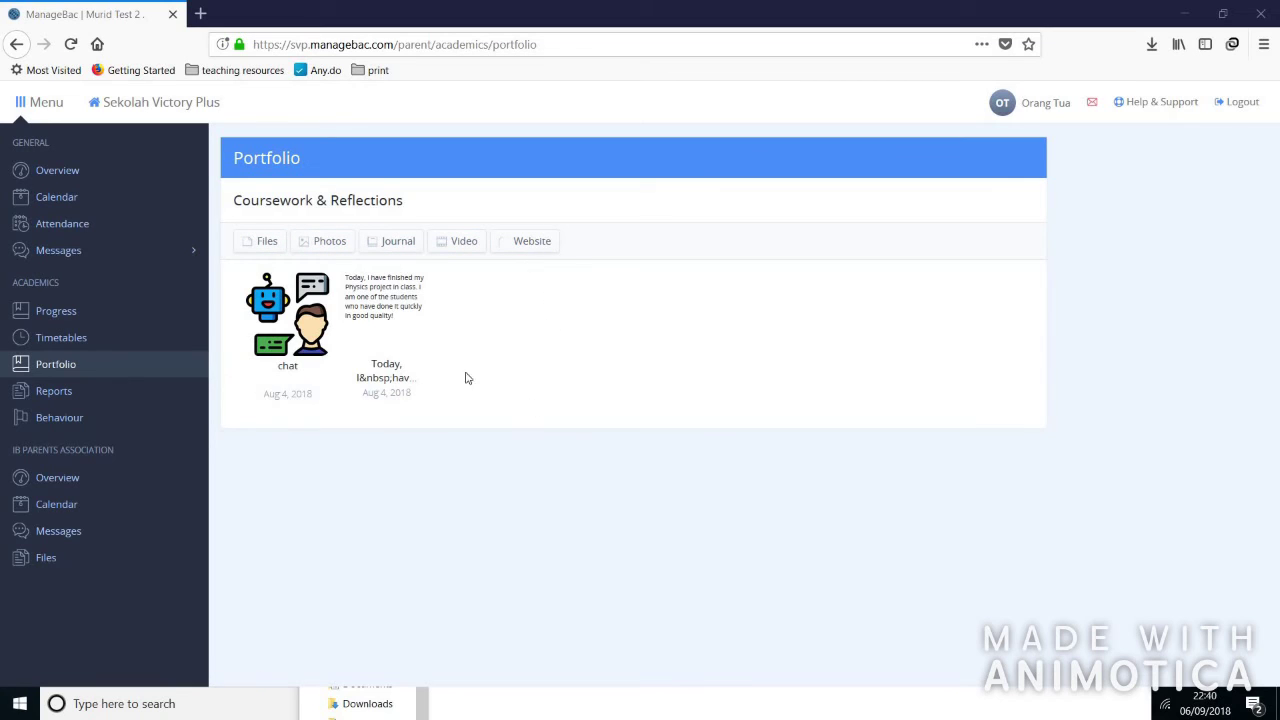
left_click(396, 249)
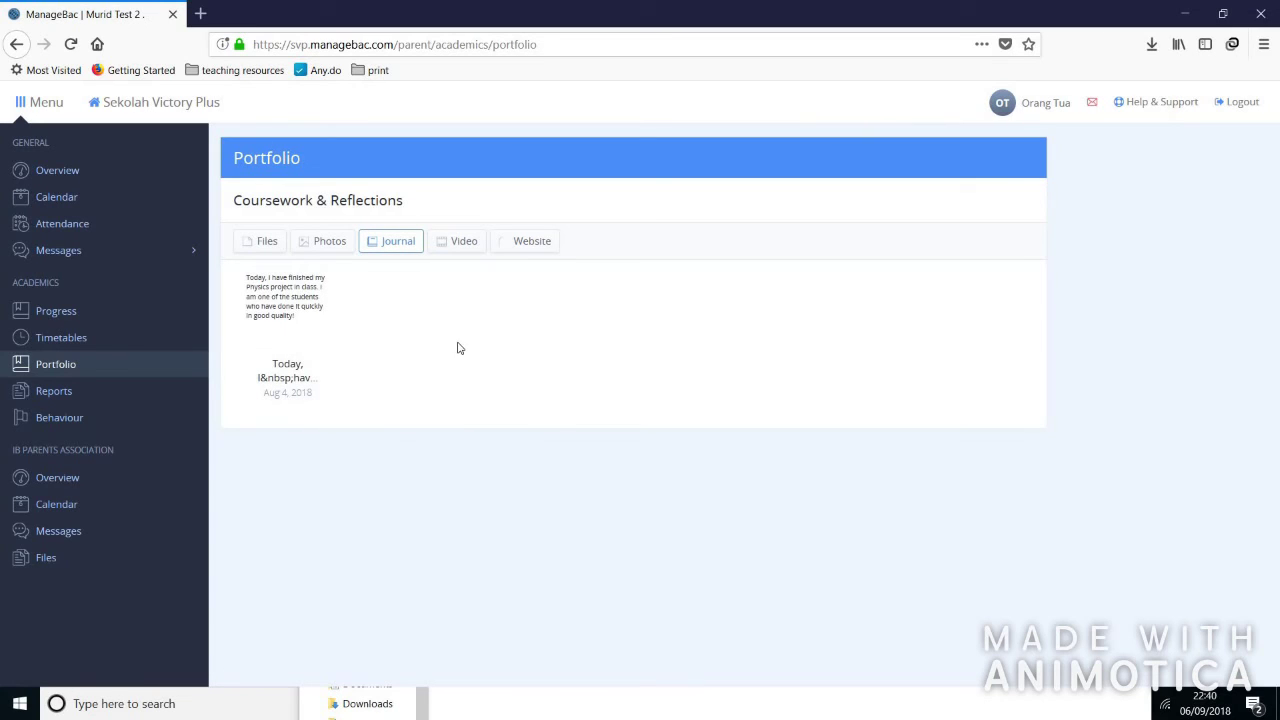
left_click(332, 256)
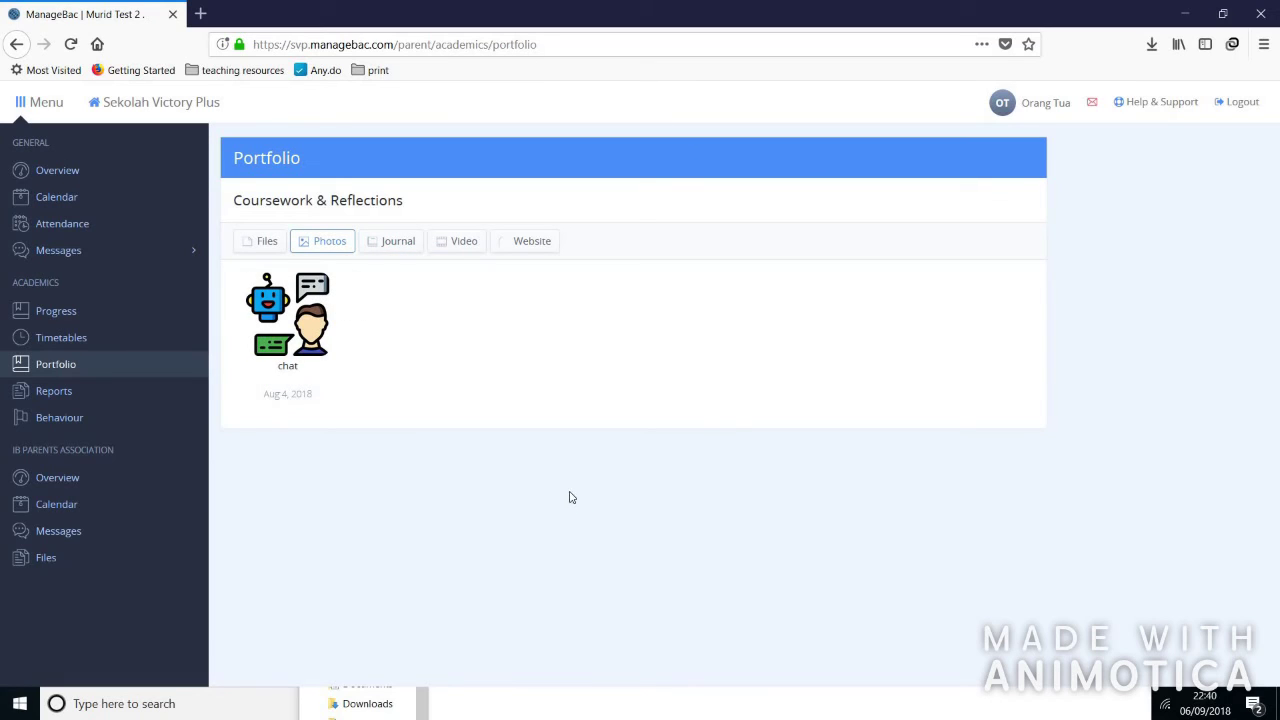
left_click(450, 242)
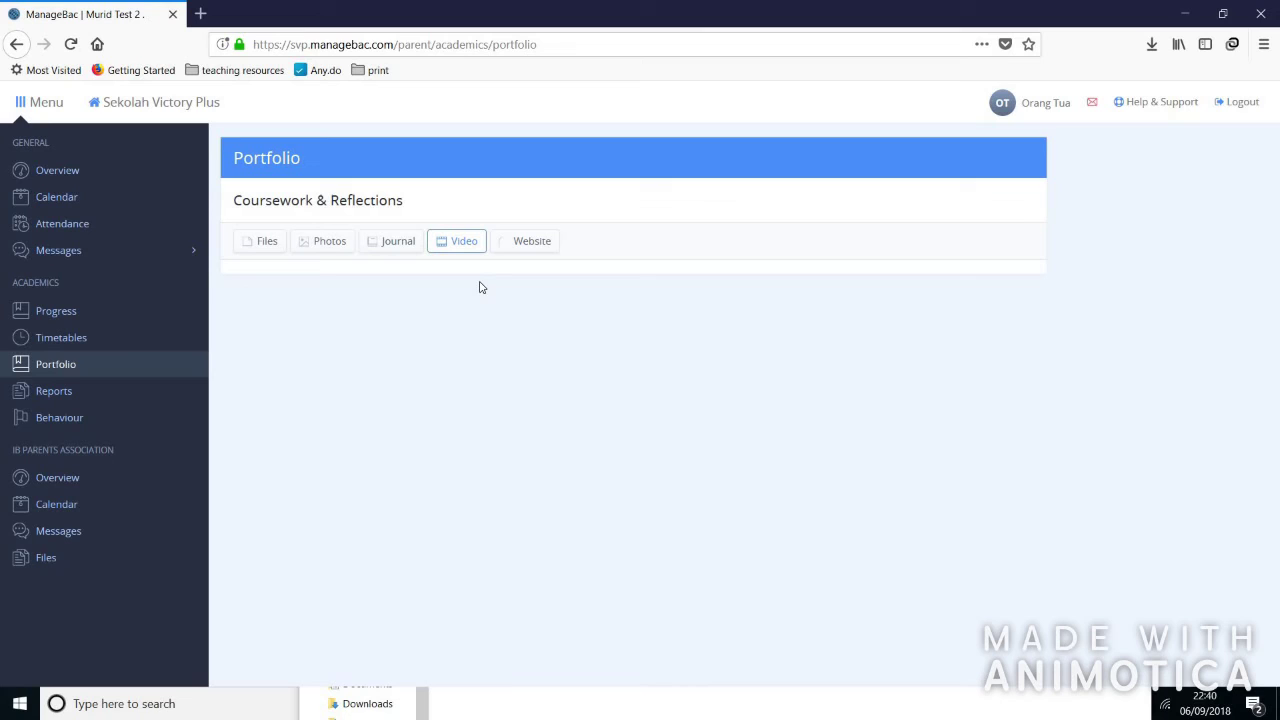
left_click(449, 243)
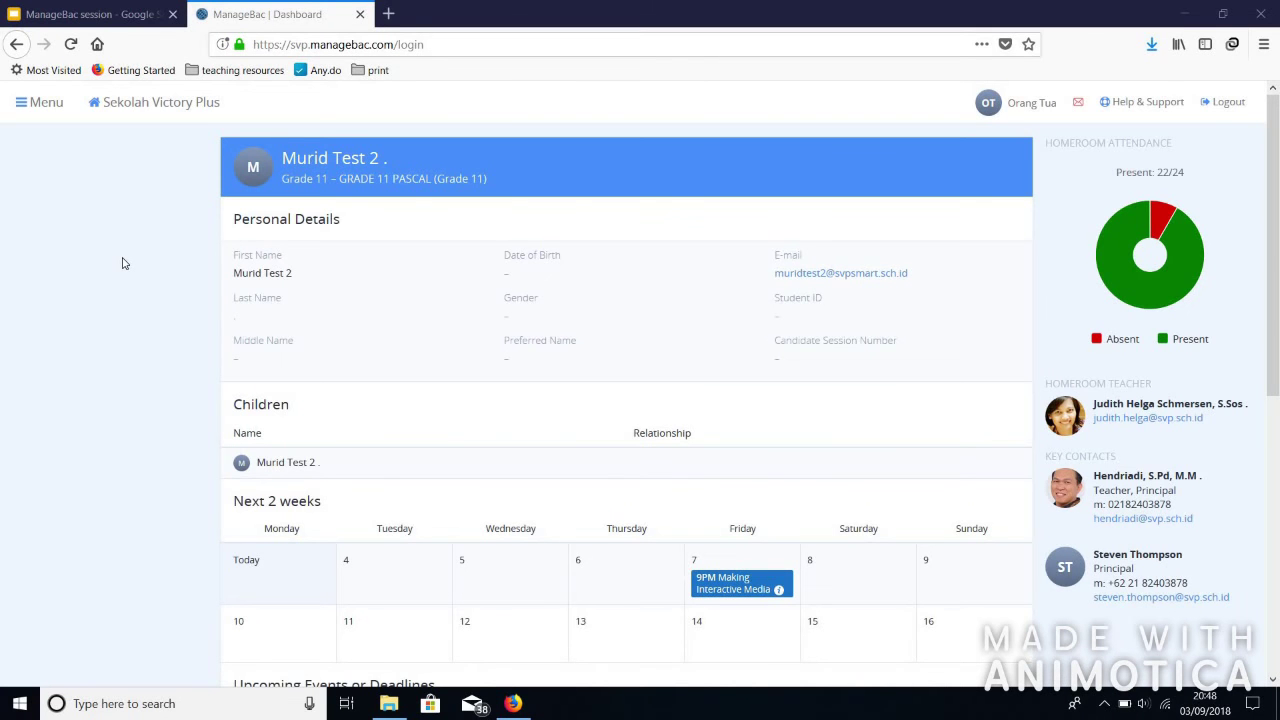
Open the student's Behaviour page and highlight "Today I saw you patiently help your friend" in the commendation message.
left_click(40, 103)
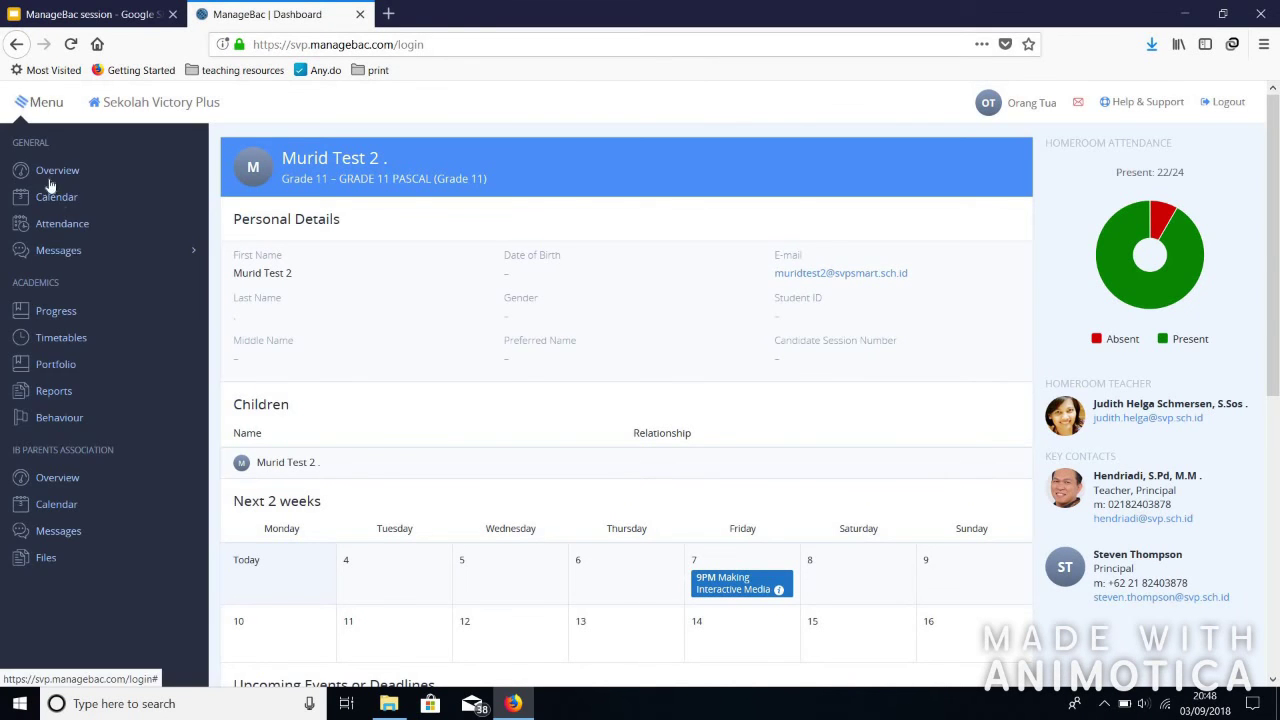
left_click(80, 418)
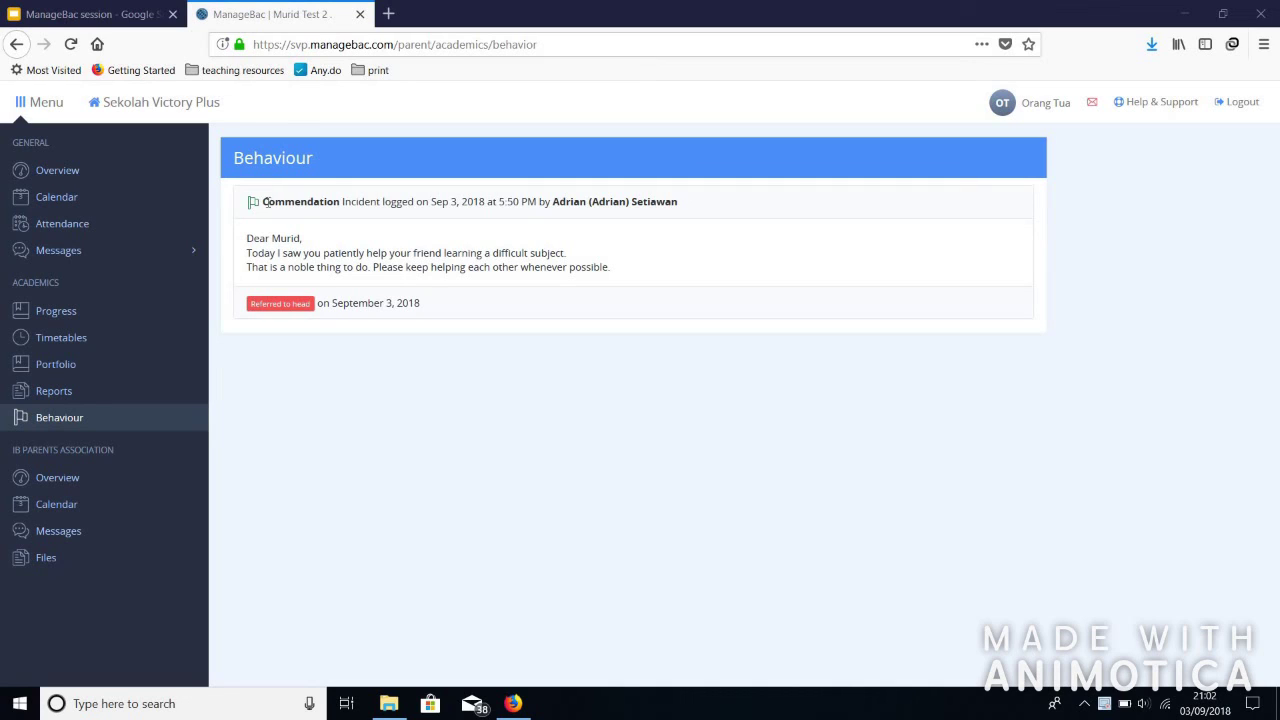
left_click_drag(247, 253, 441, 253)
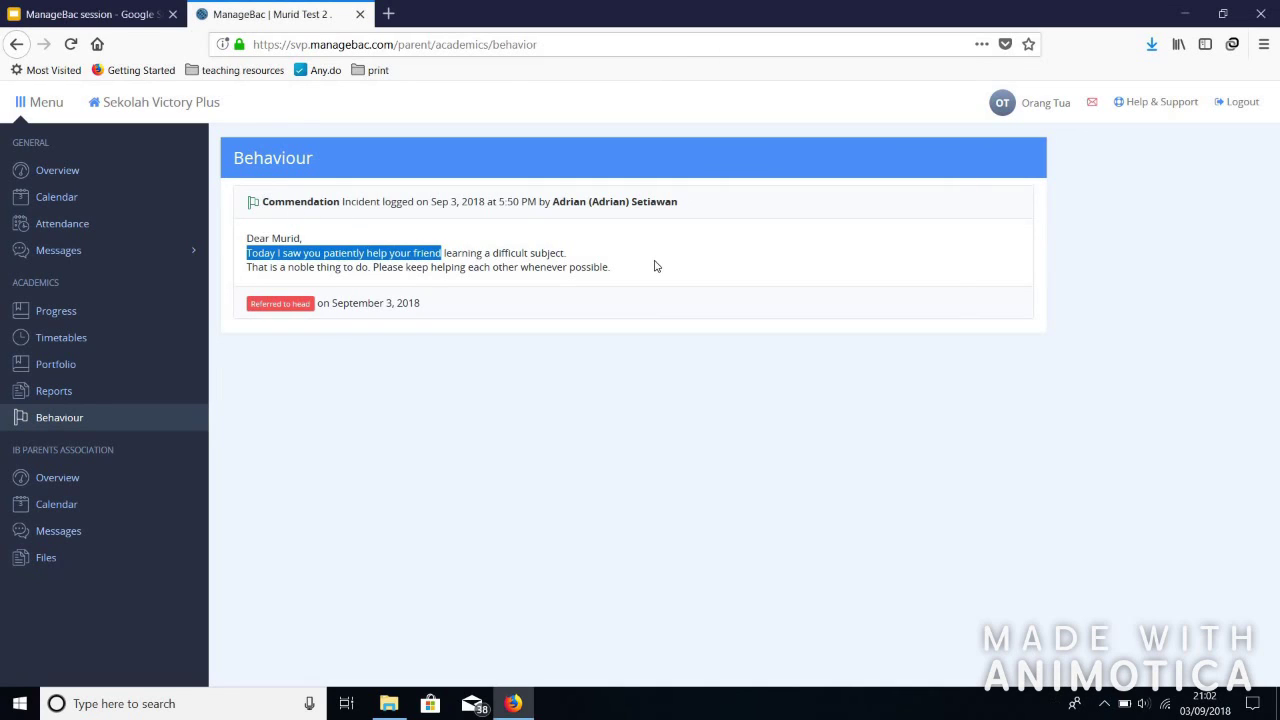